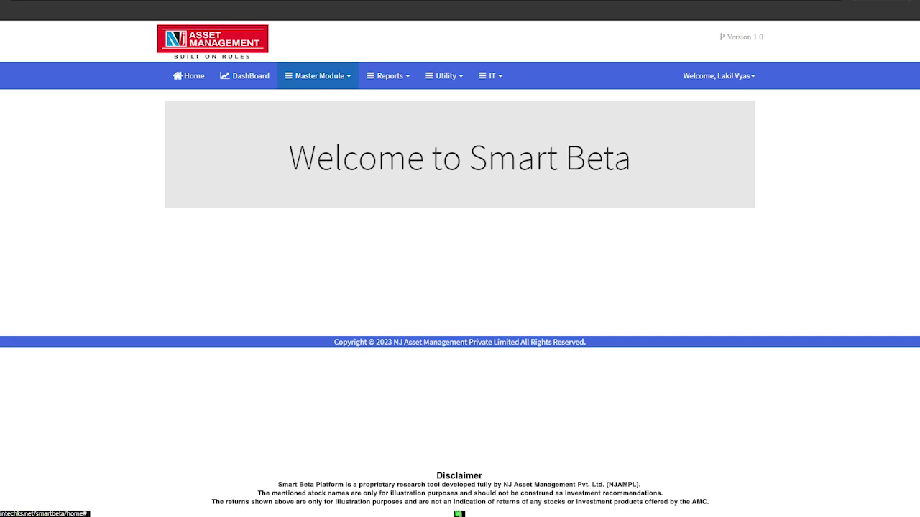
Open the BackTest Portfolio page from Master Module and scroll through its first factor panels
click(318, 75)
click(329, 113)
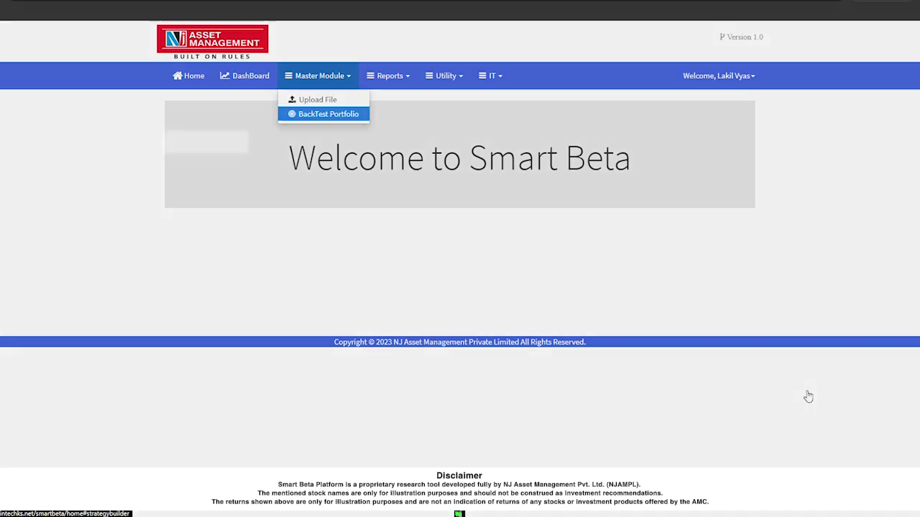
scroll(733, 204, down, 2)
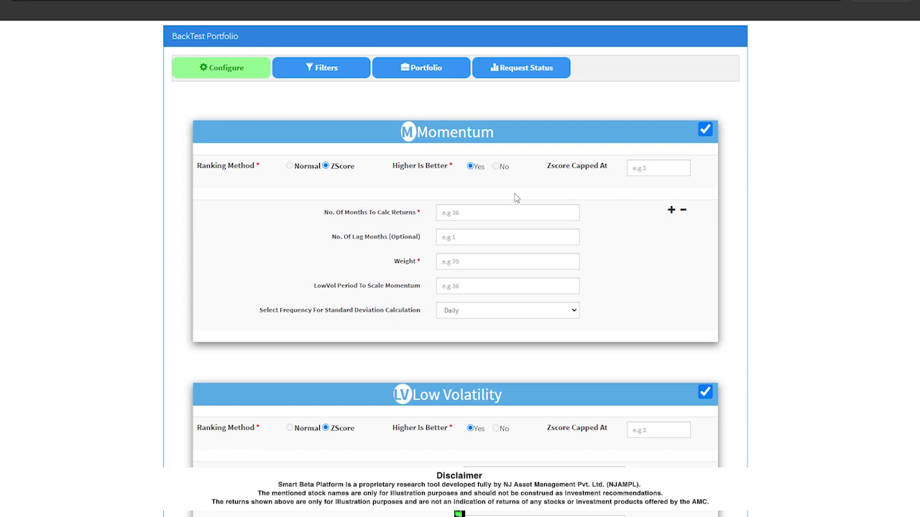
scroll(623, 194, down, 1)
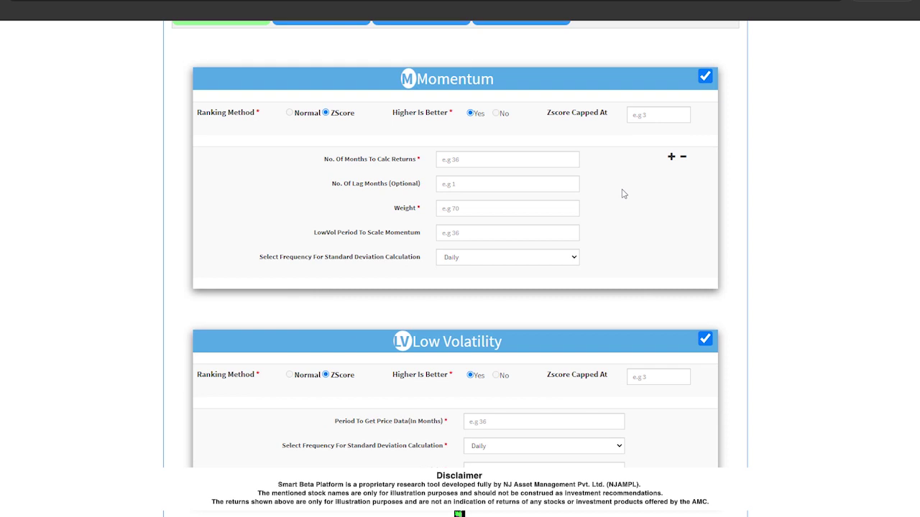
scroll(583, 205, down, 1)
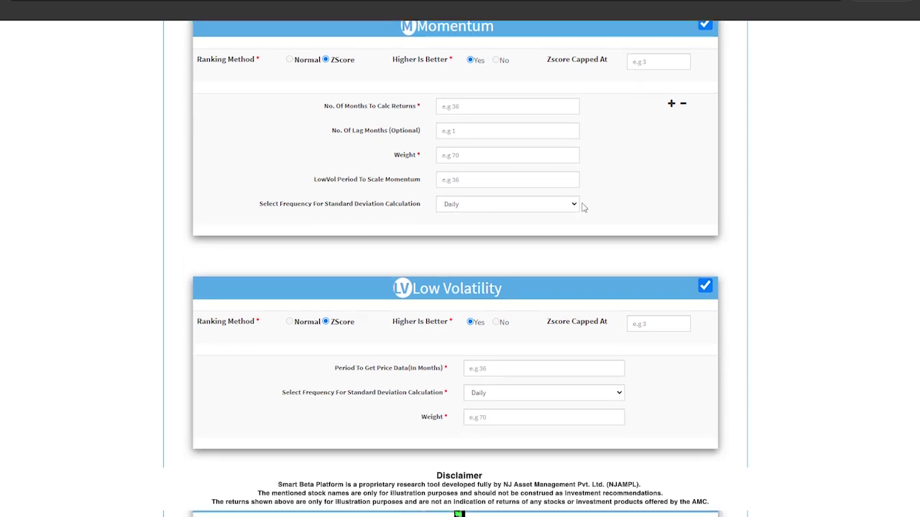
scroll(582, 205, down, 4)
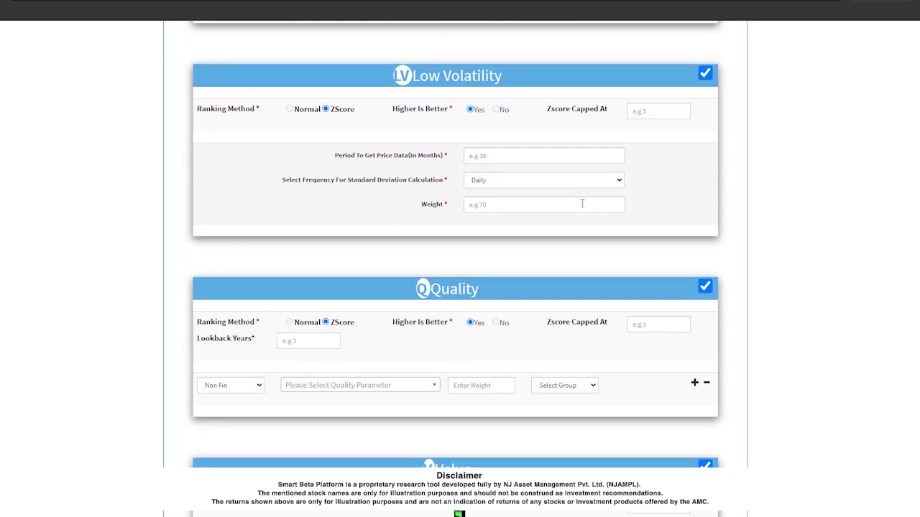
Review the remaining factor settings and view the Quality parameter list without changing it
scroll(582, 204, down, 3)
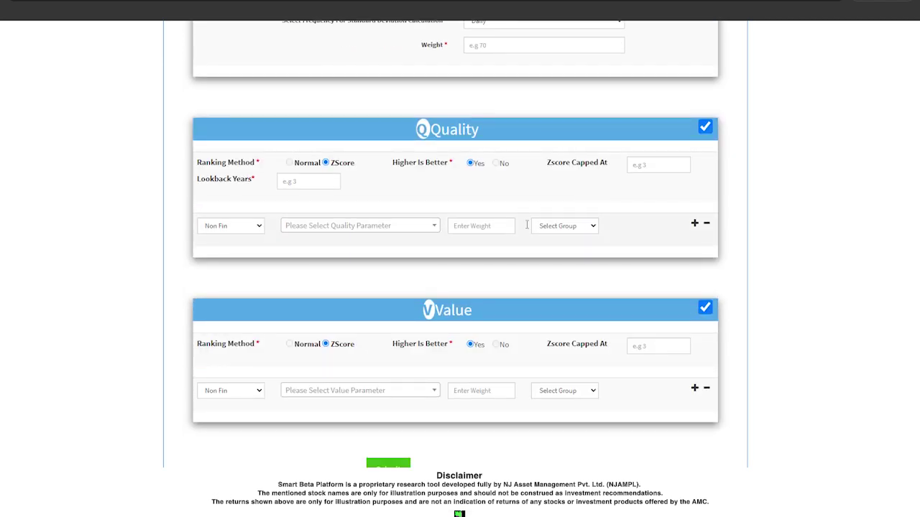
scroll(666, 222, down, 2)
scroll(733, 220, up, 6)
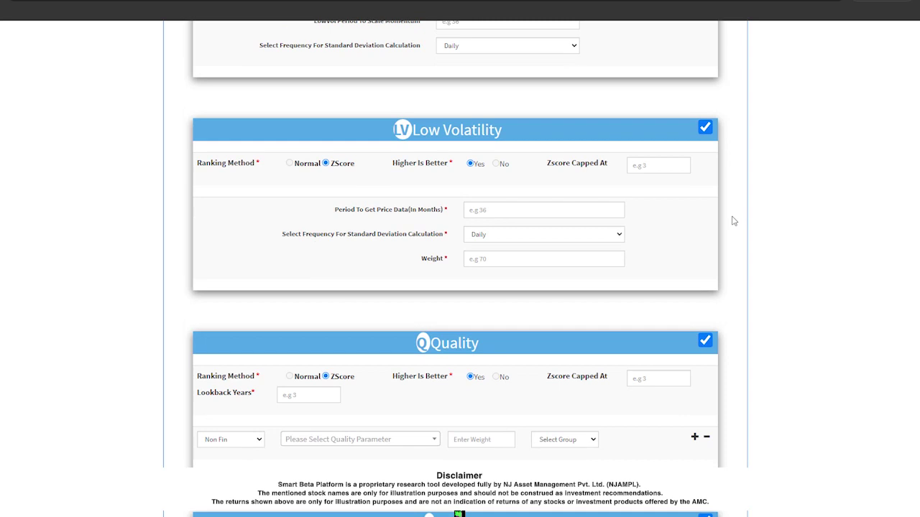
scroll(733, 220, up, 6)
scroll(734, 206, down, 1)
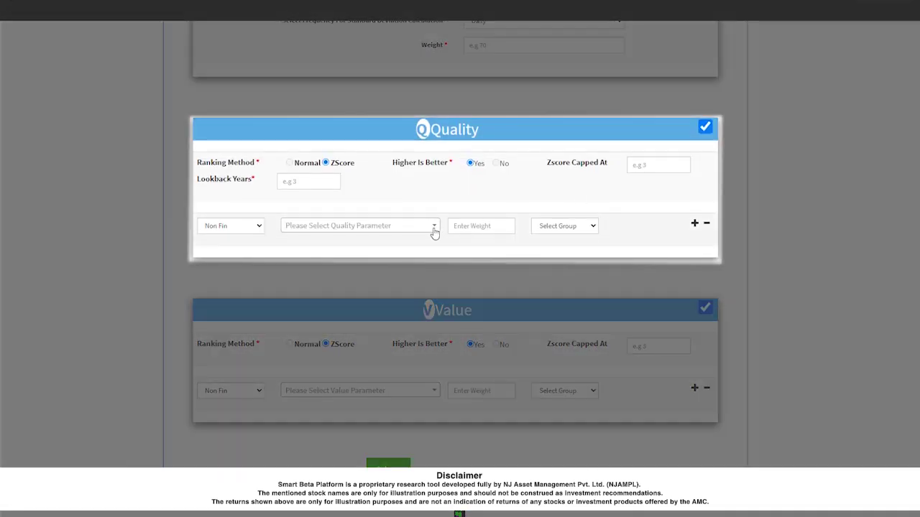
click(434, 228)
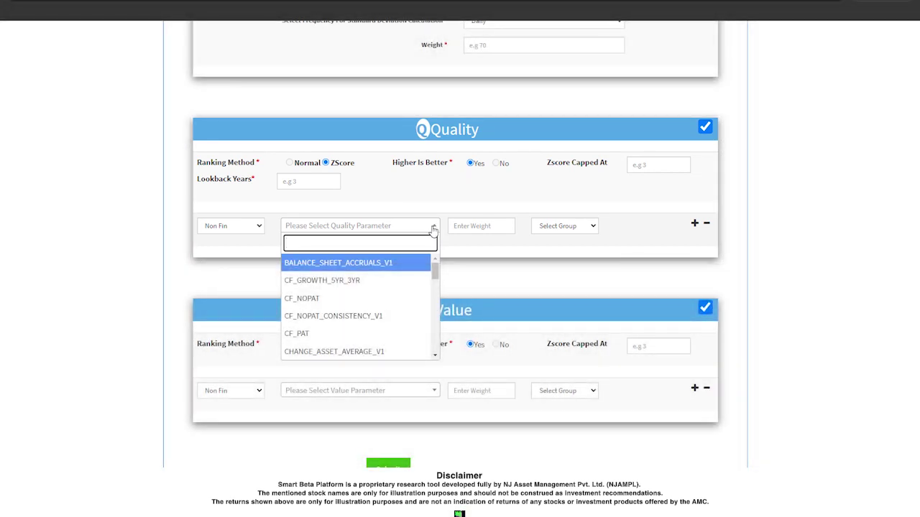
click(434, 229)
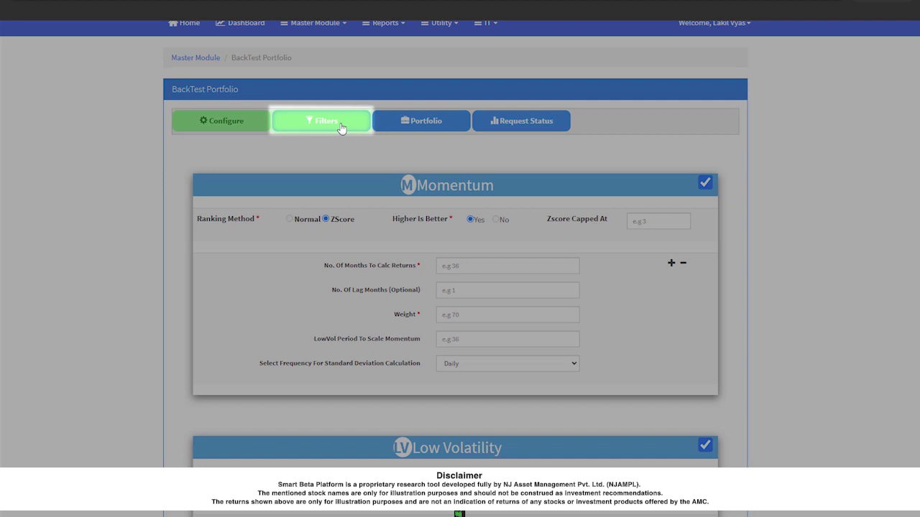
Look over the stock universe Filters, then view the Portfolio form's NAV Weighting Method options unchanged
click(340, 124)
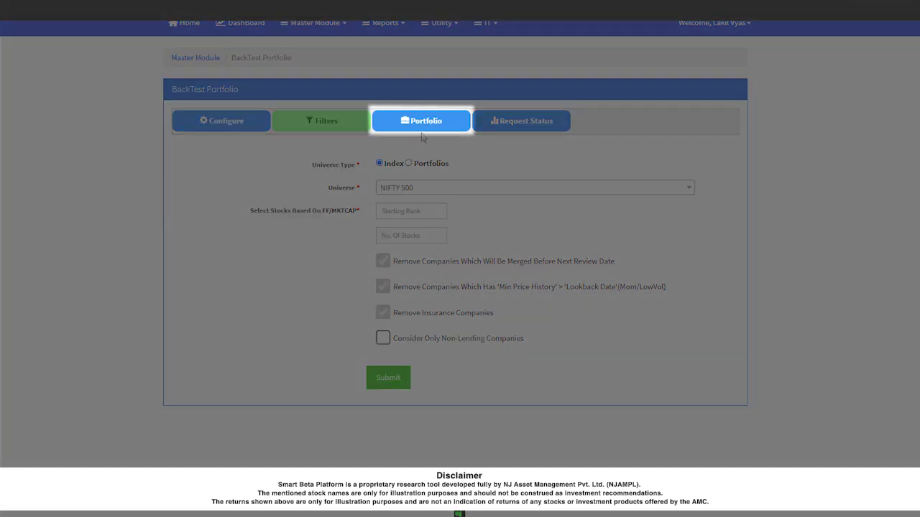
click(428, 124)
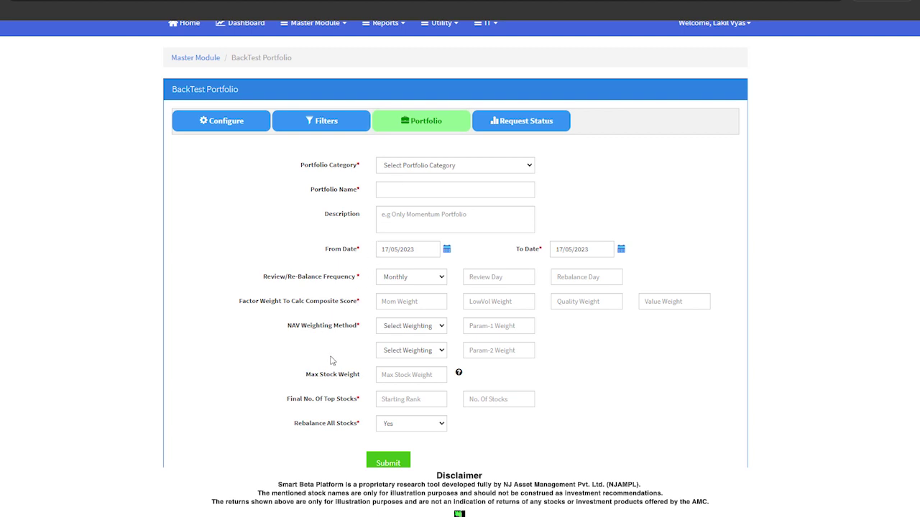
click(411, 326)
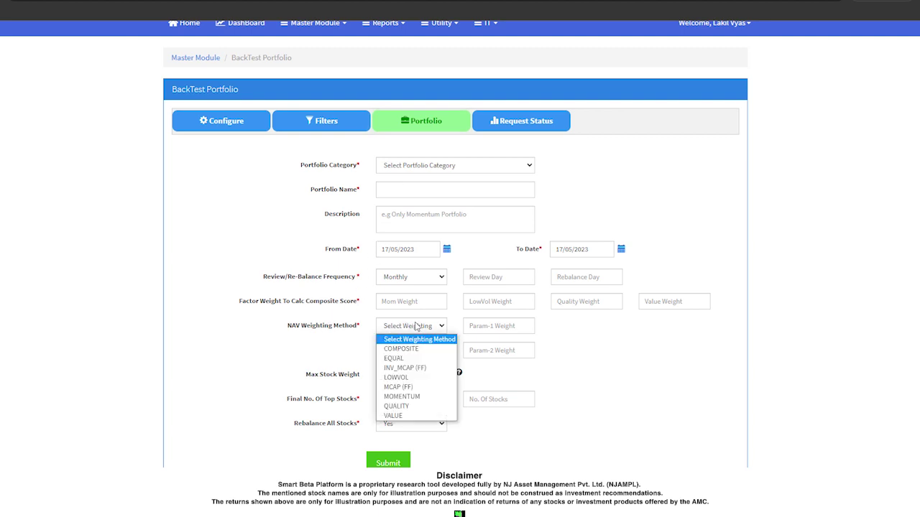
click(415, 326)
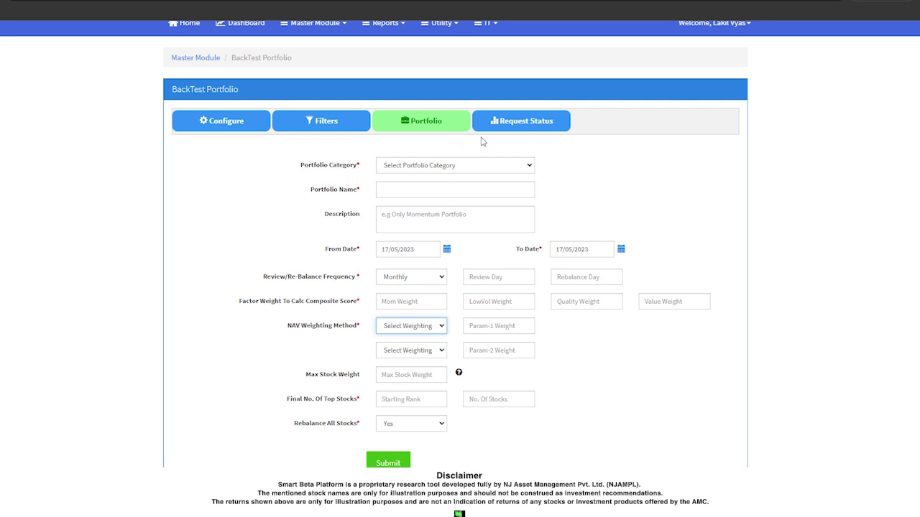
On the Dashboard, set the date range from 30/09/2007 to 31/12/2022
scroll(524, 134, up, 2)
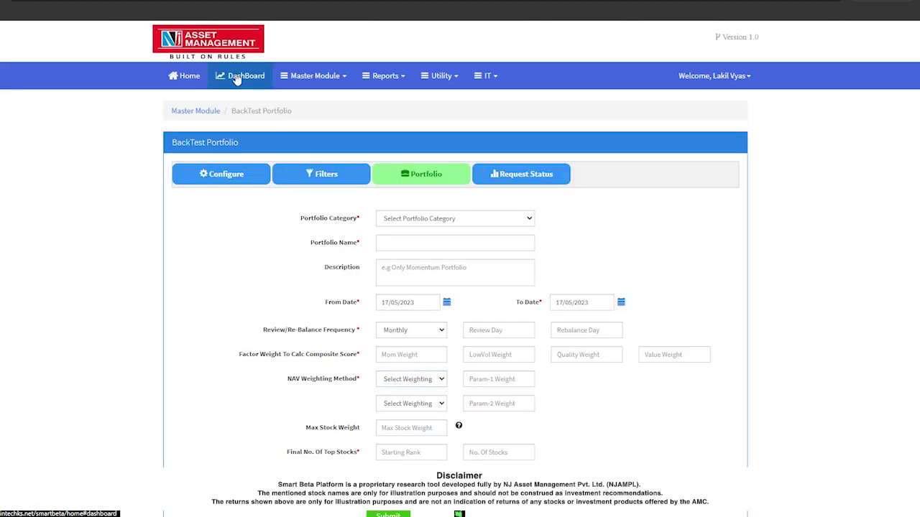
click(240, 76)
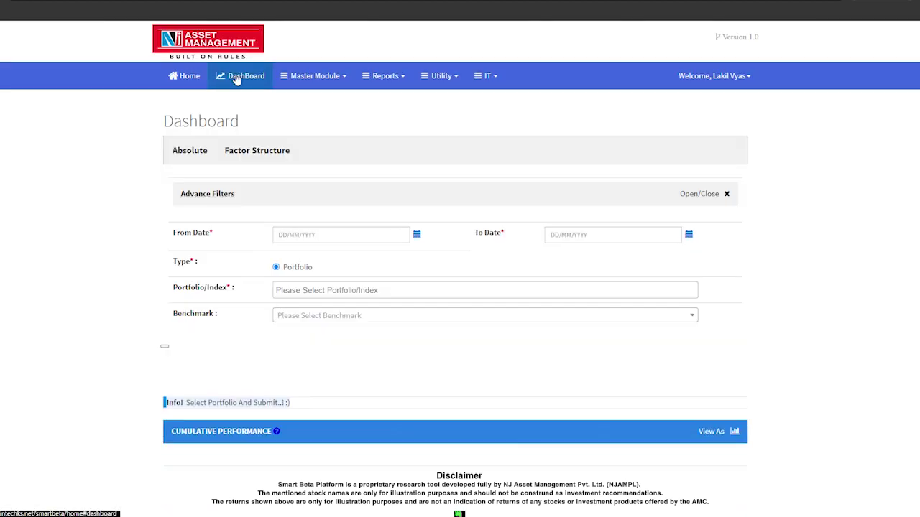
click(300, 234)
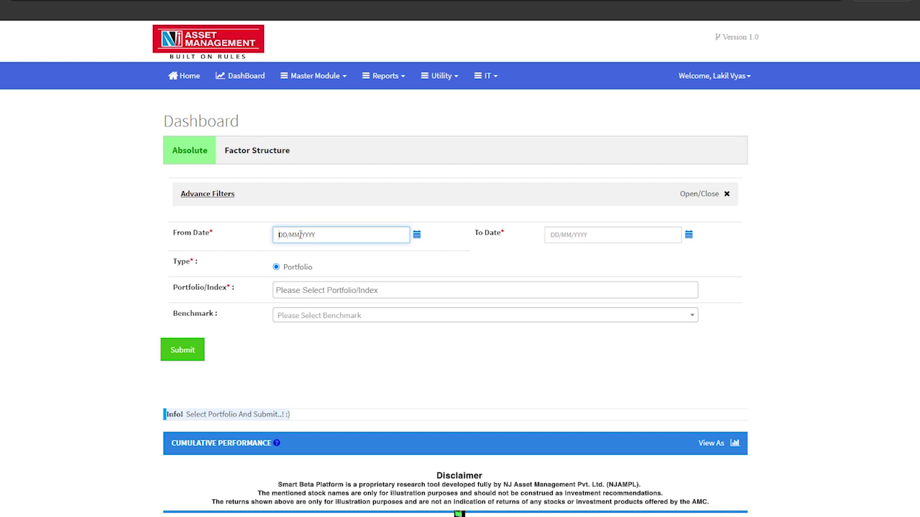
text(300)
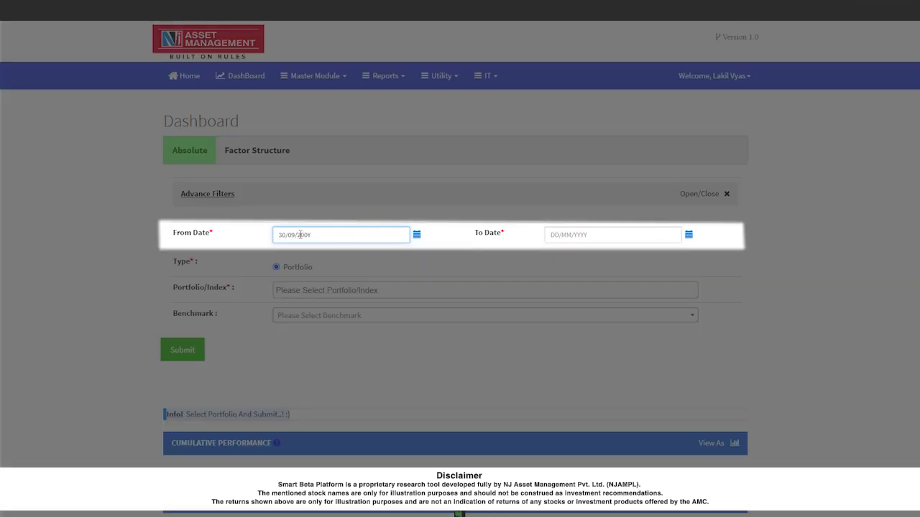
click(578, 237)
text(31/)
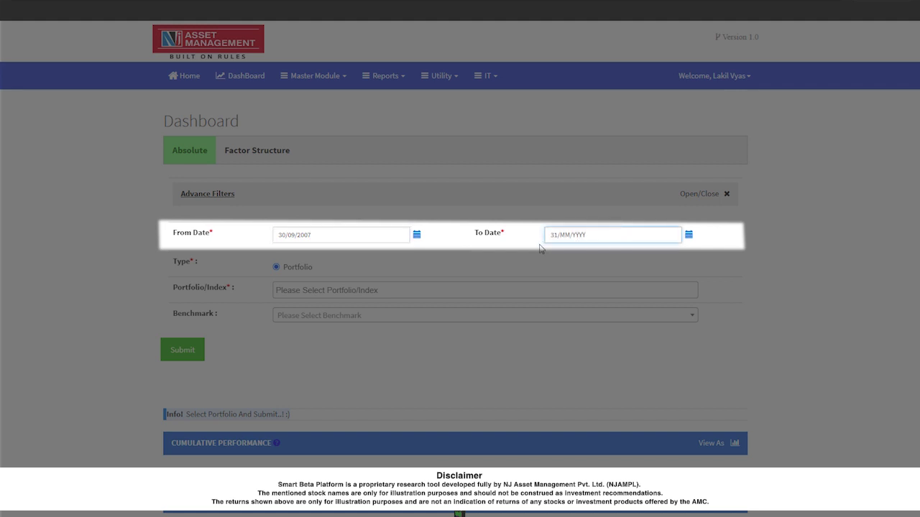
text(12/2022)
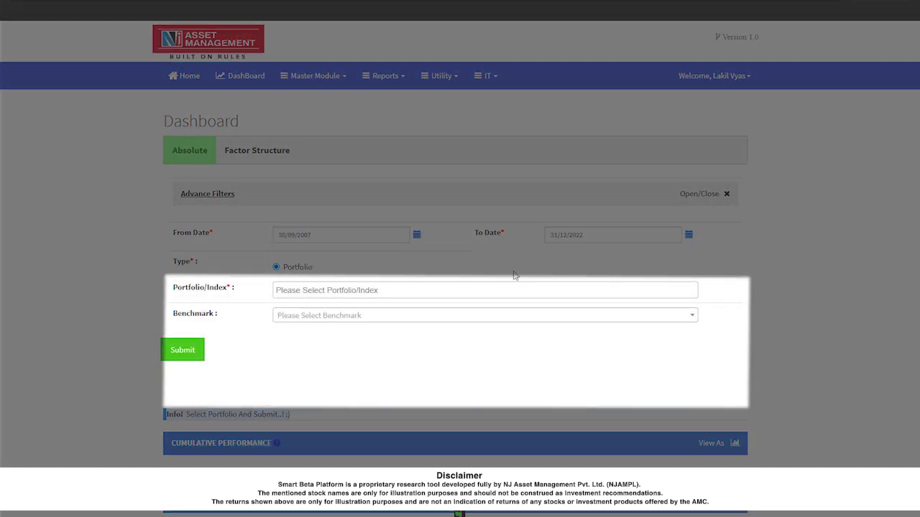
Select portfolio 9201 and choose NIFTY 50 TOTAL RETURNS as the benchmark
click(471, 290)
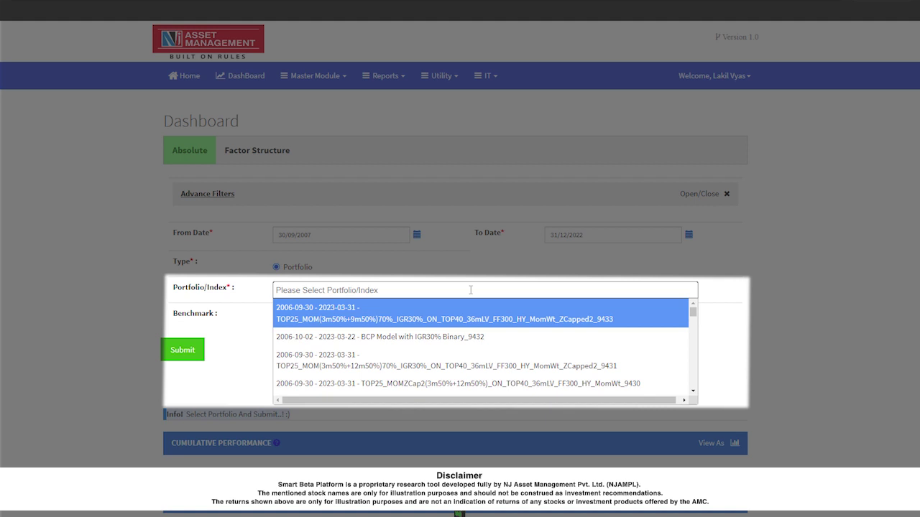
text(9201)
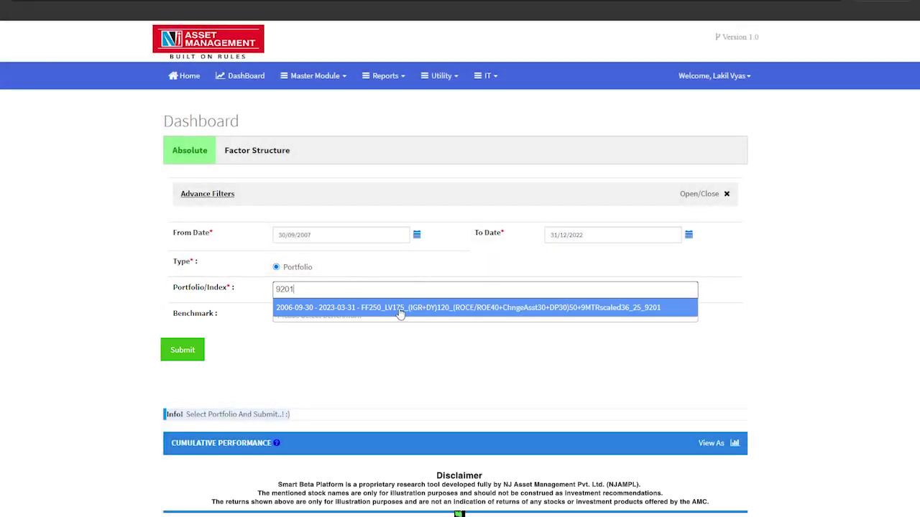
click(401, 309)
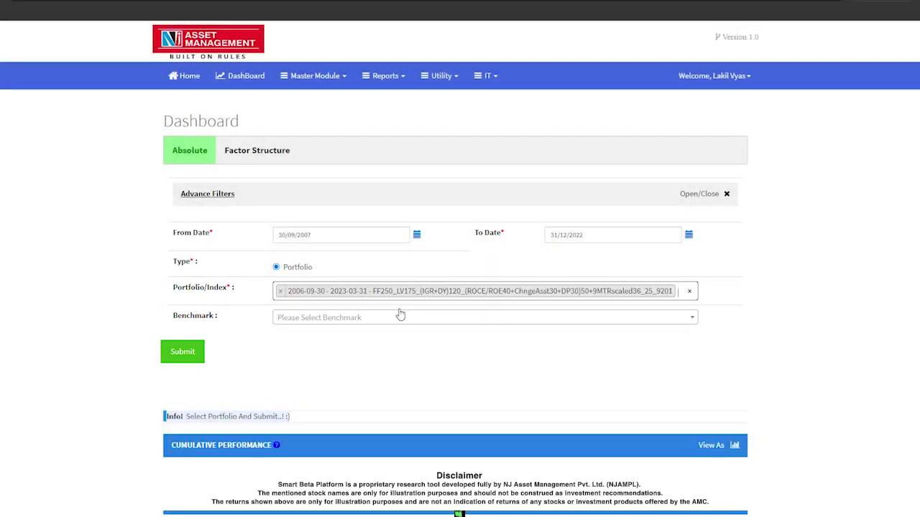
click(427, 321)
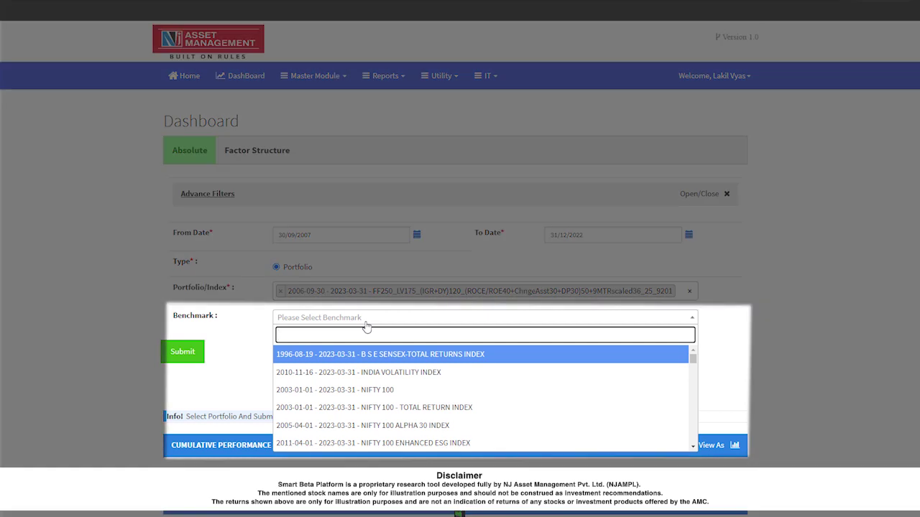
scroll(442, 389, down, 2)
scroll(442, 389, down, 5)
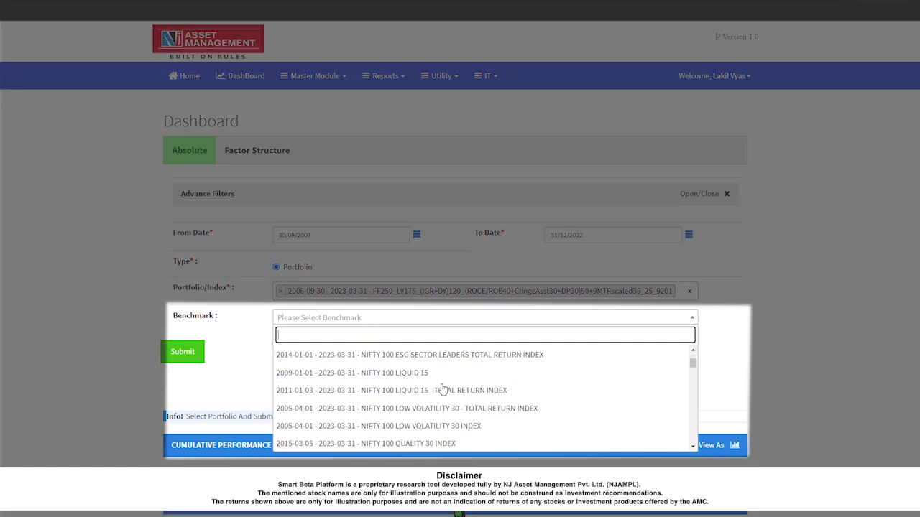
scroll(441, 390, down, 5)
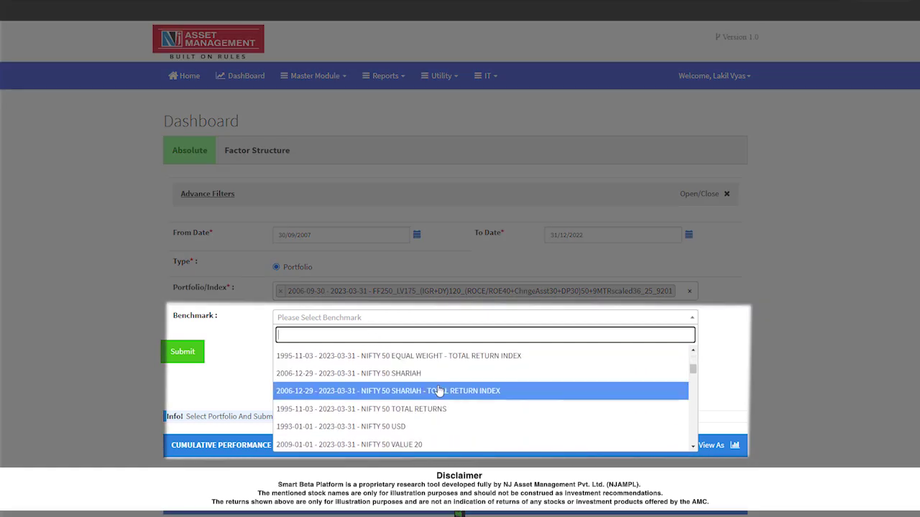
scroll(439, 391, down, 5)
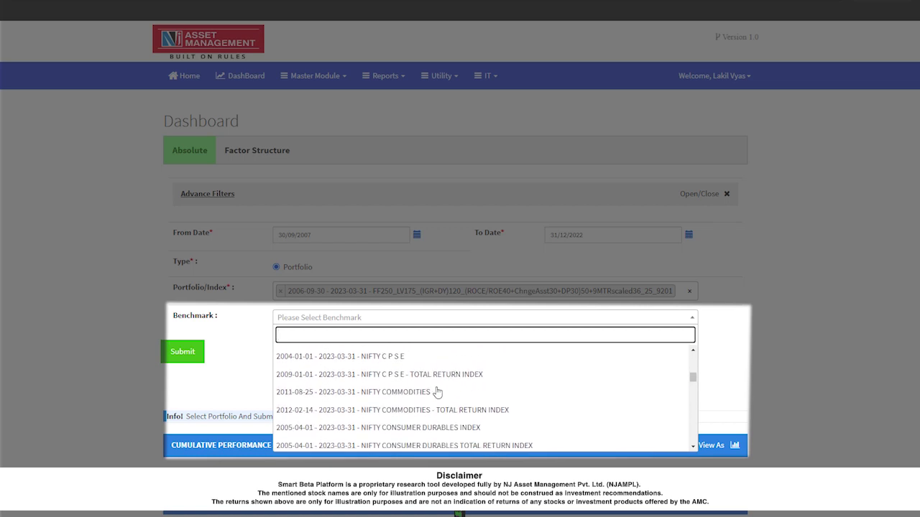
scroll(439, 391, down, 1)
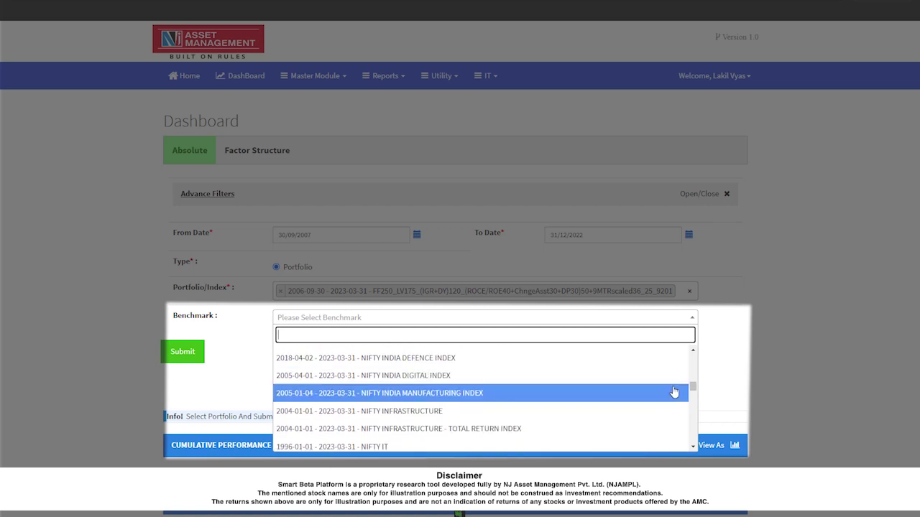
drag(692, 385, 693, 366)
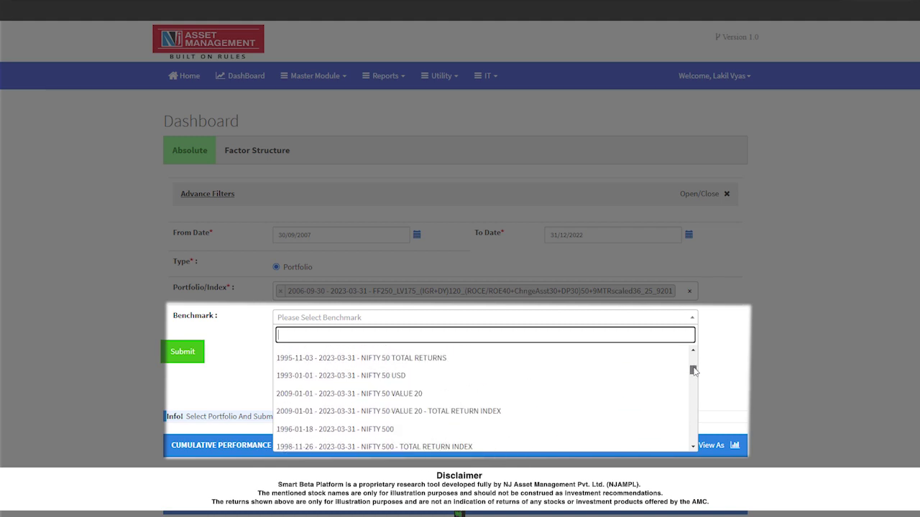
click(424, 358)
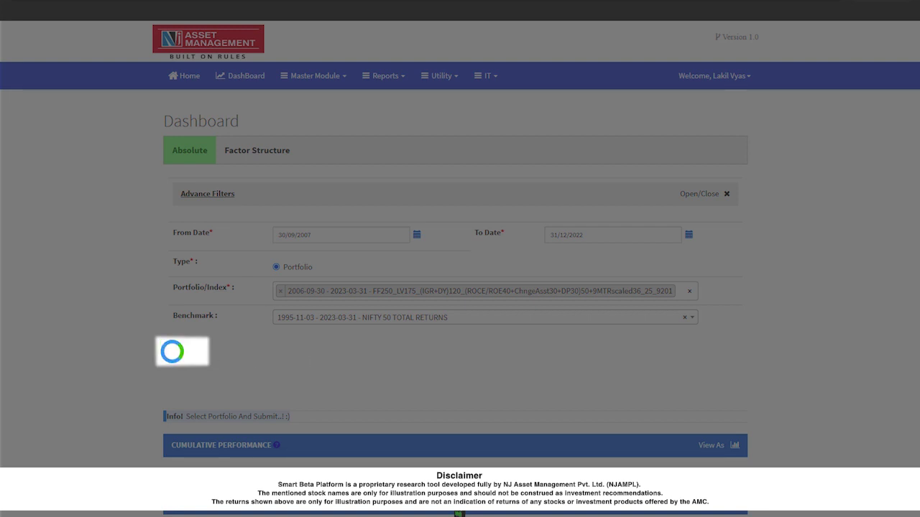
Review the Cumulative Performance chart, Cumulative Summary and Sharpe Ratio panels: 20.71% CAGR versus 10.0%
scroll(760, 342, down, 1)
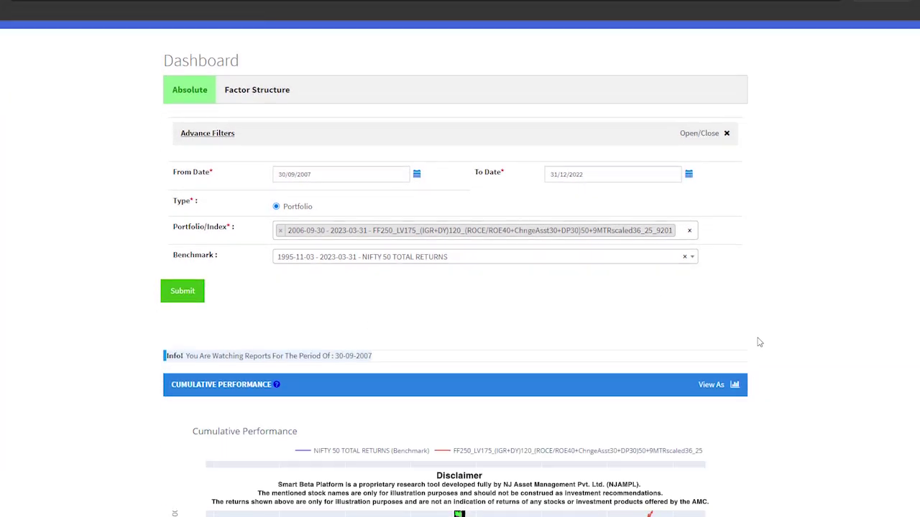
scroll(760, 343, down, 3)
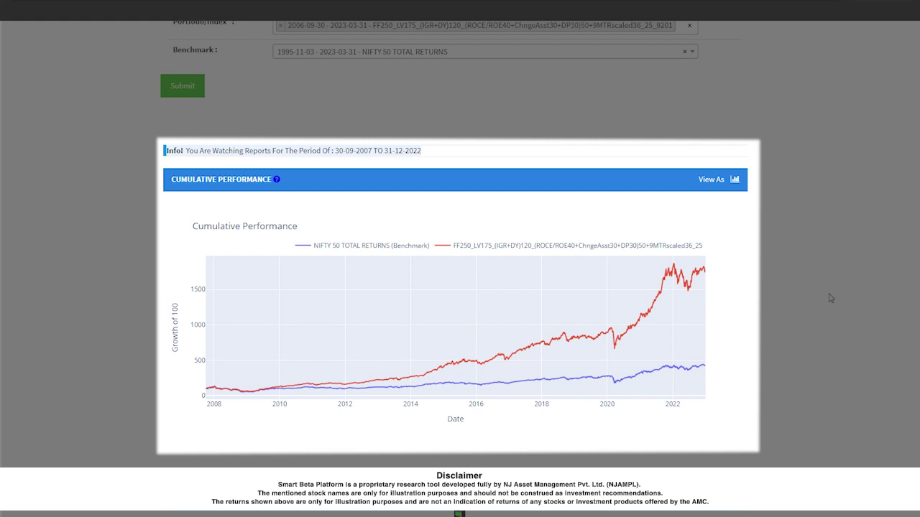
scroll(830, 298, down, 3)
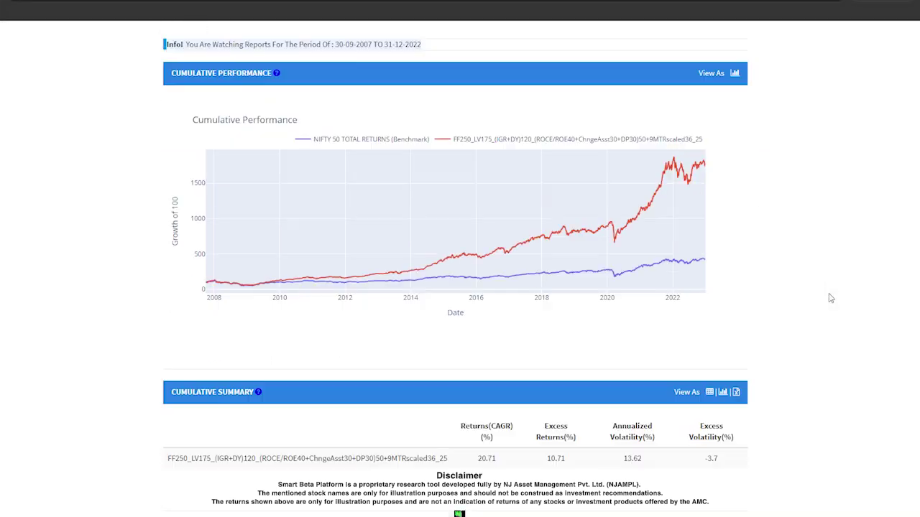
scroll(830, 298, down, 3)
scroll(831, 297, down, 1)
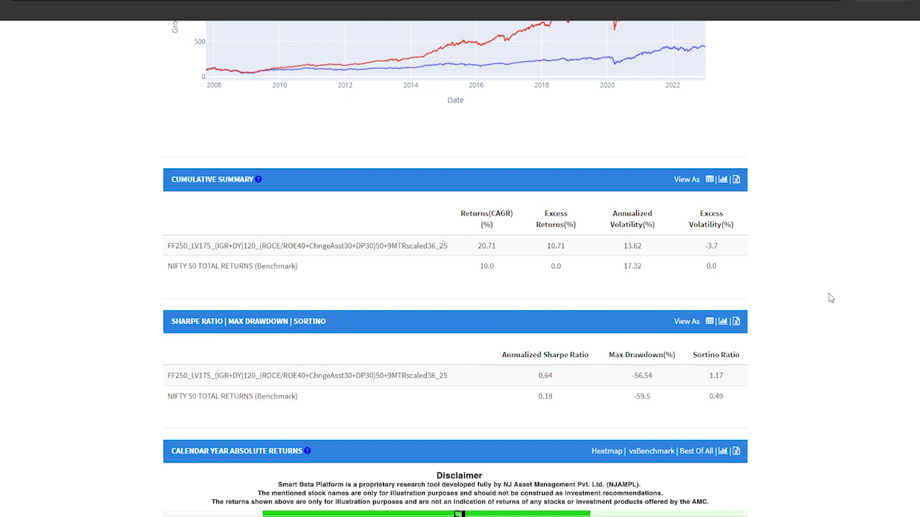
scroll(830, 297, down, 1)
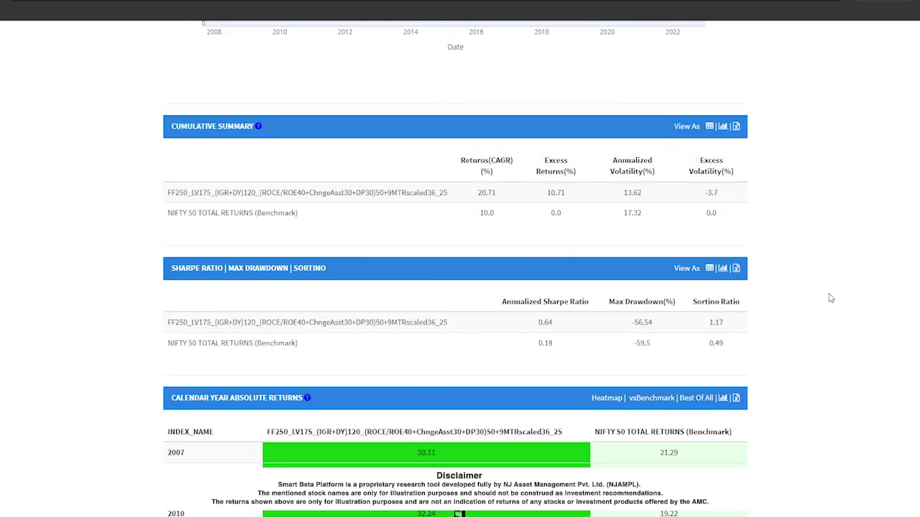
scroll(783, 329, down, 2)
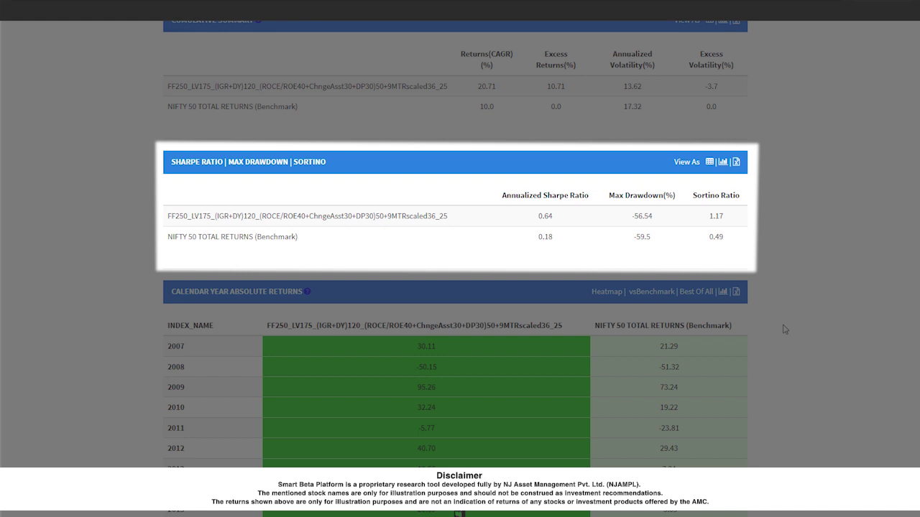
scroll(785, 330, up, 1)
scroll(785, 329, down, 3)
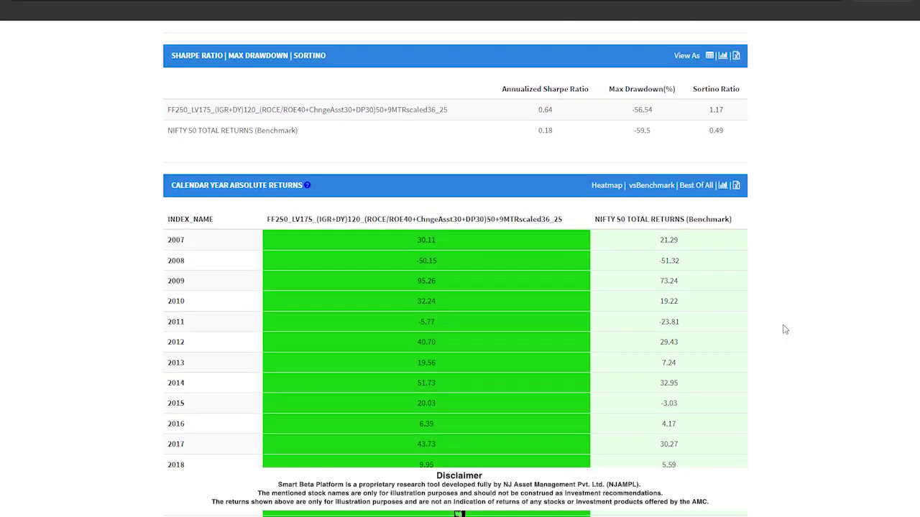
scroll(785, 329, down, 2)
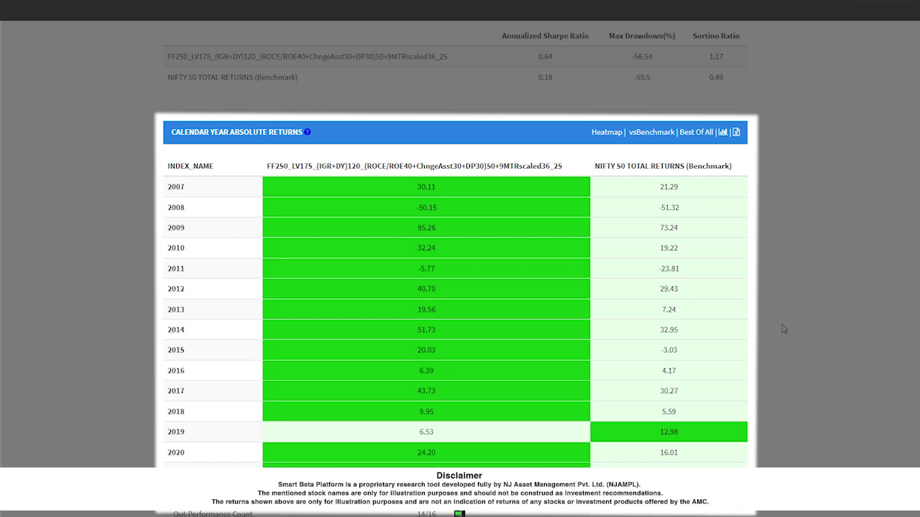
scroll(784, 328, down, 2)
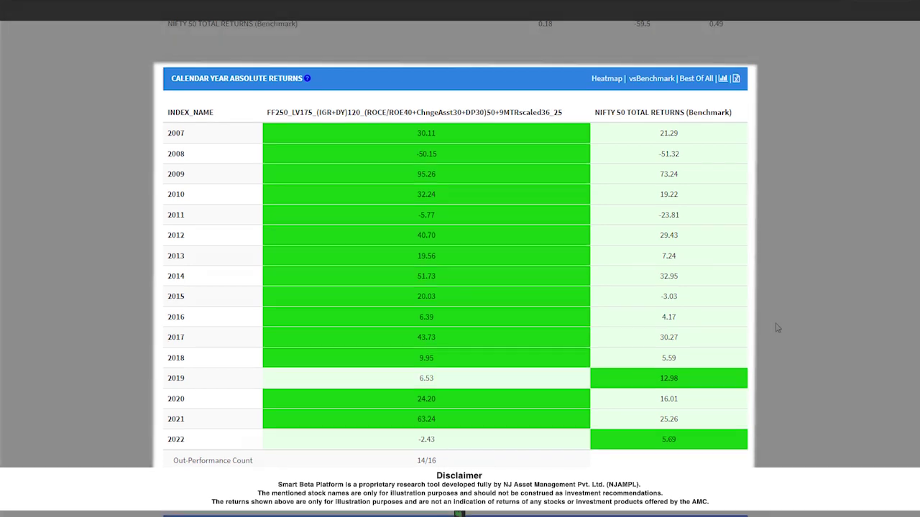
Scroll through the one-, three-, five- and ten-year Rolling Year Stats tables, panning them sideways
scroll(777, 328, down, 4)
scroll(777, 328, down, 5)
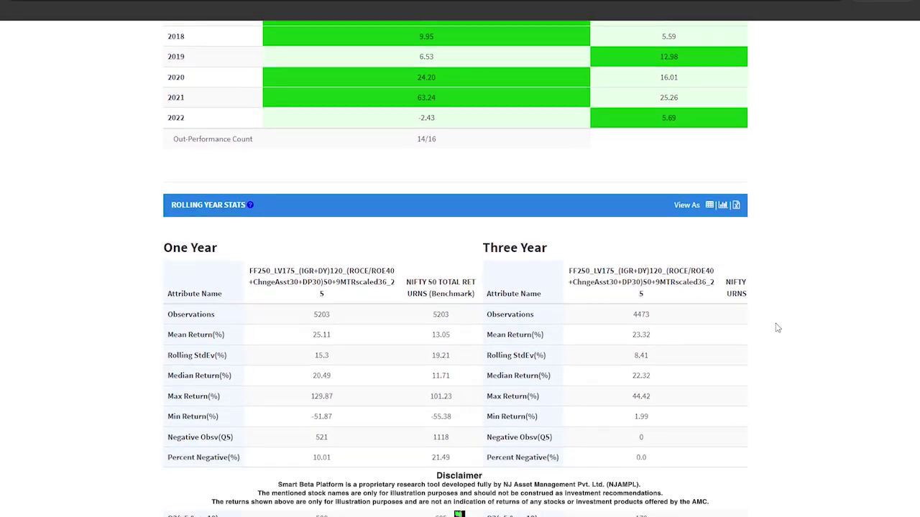
scroll(777, 327, down, 1)
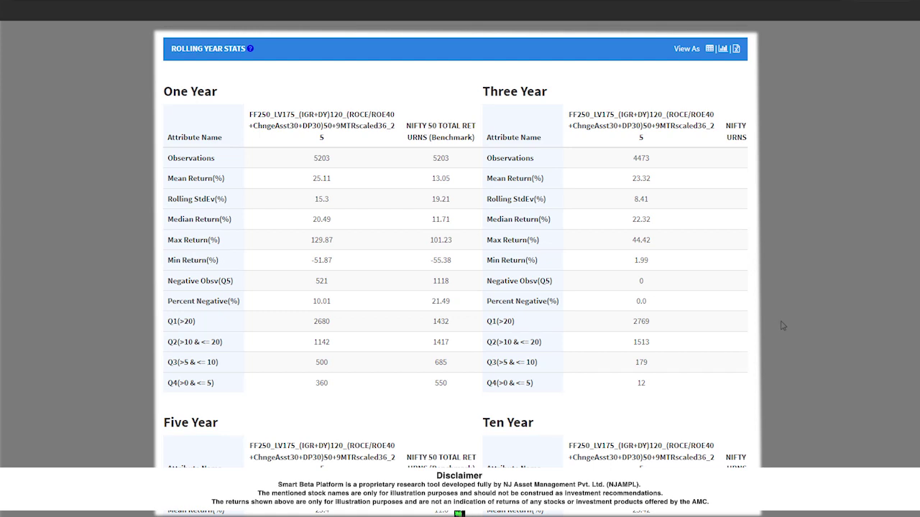
scroll(797, 322, down, 5)
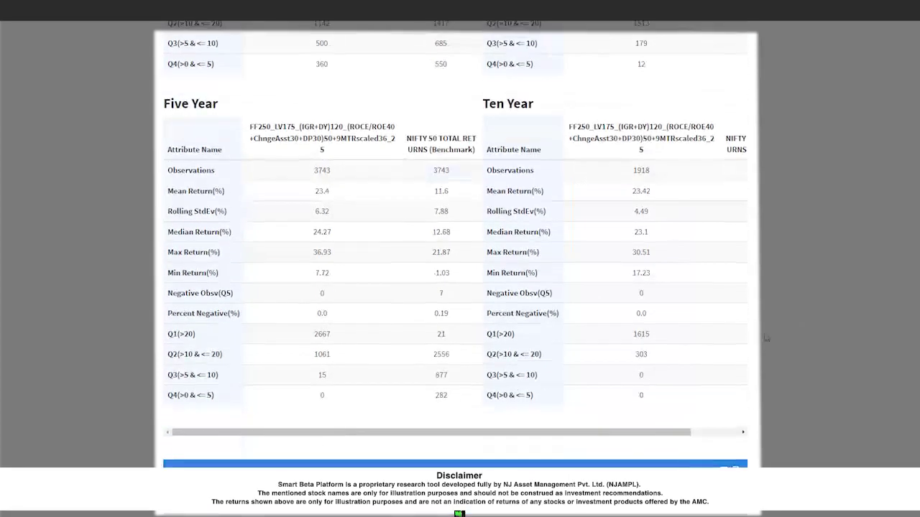
drag(580, 436, 632, 435)
scroll(726, 413, up, 5)
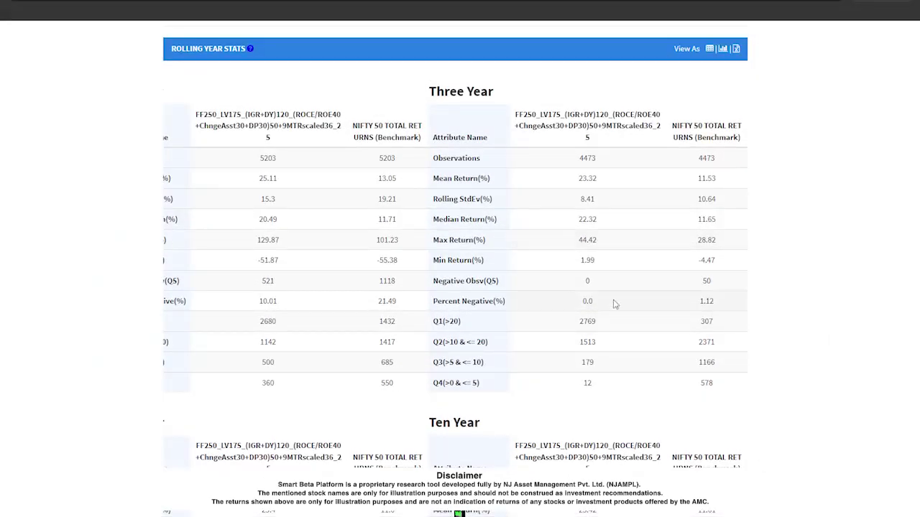
scroll(794, 352, down, 3)
scroll(794, 352, up, 2)
scroll(794, 353, down, 4)
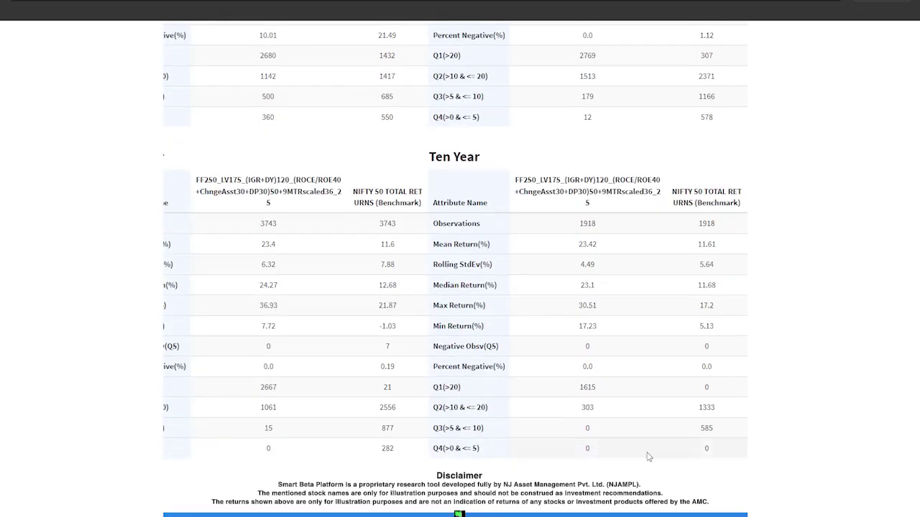
drag(629, 452, 575, 453)
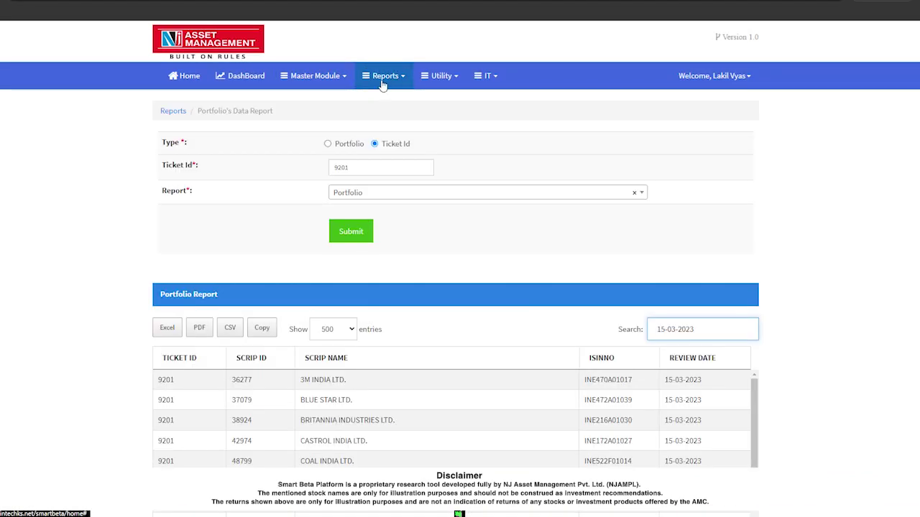
Load the Portfolio's Data report of type Portfolio for ticket 9201
click(387, 75)
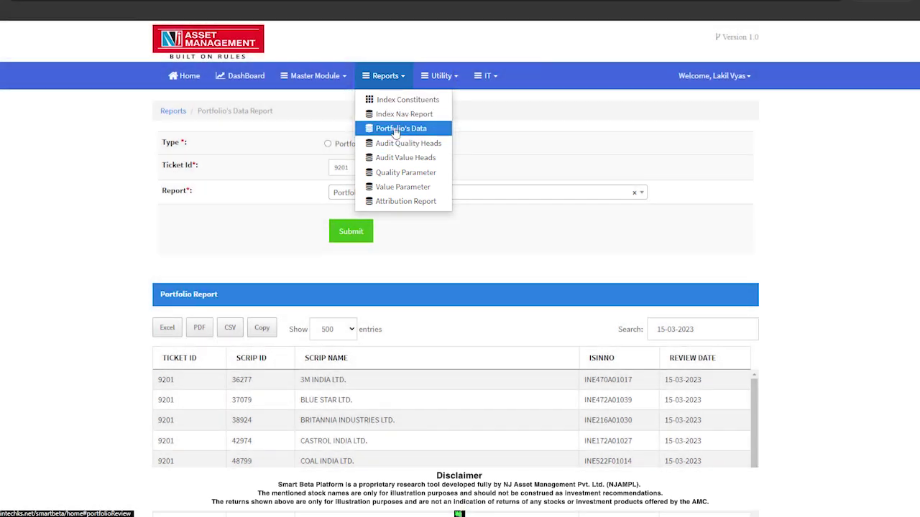
click(396, 130)
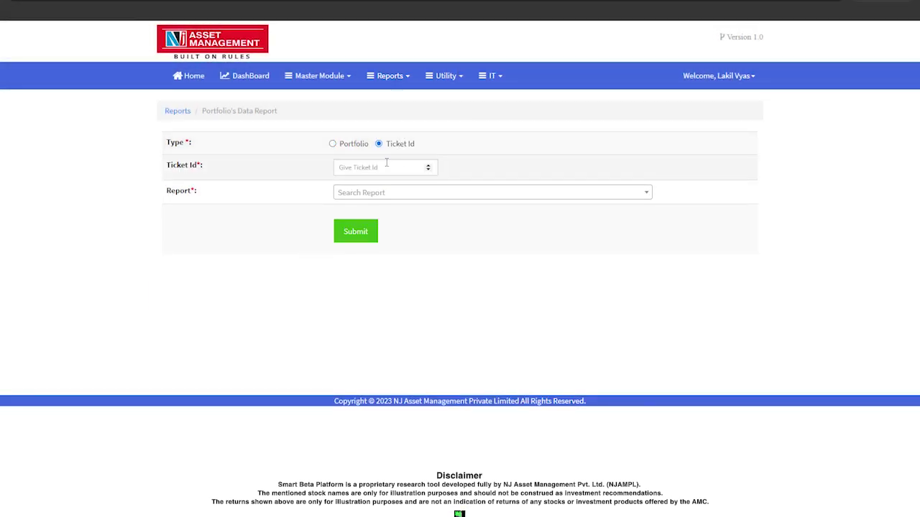
click(387, 164)
text(9201)
click(446, 192)
click(355, 246)
click(364, 237)
Scroll through the report, noting its 850-entry total
scroll(809, 249, down, 3)
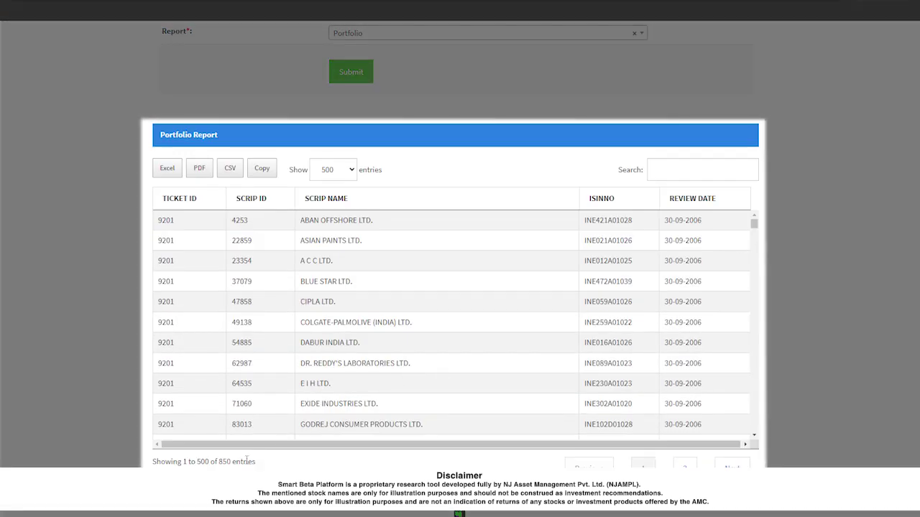
triple_click(164, 461)
click(281, 465)
scroll(595, 275, down, 3)
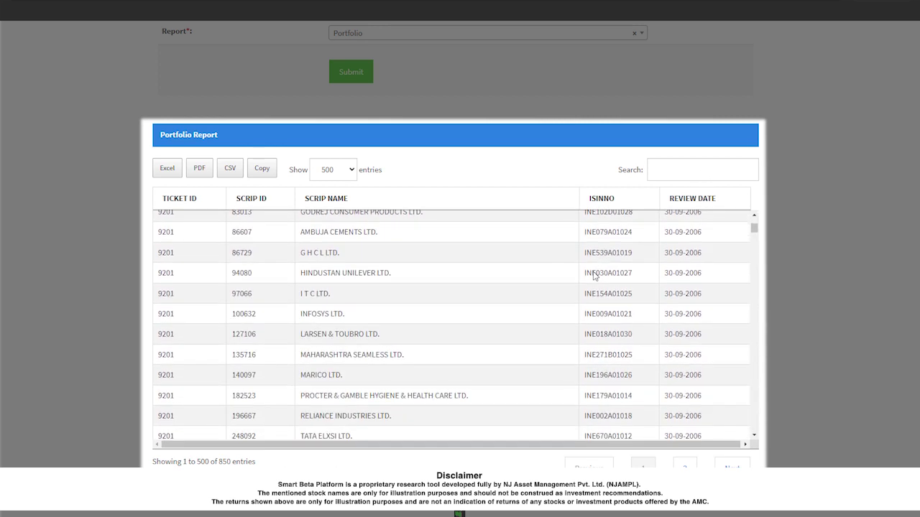
scroll(595, 274, down, 3)
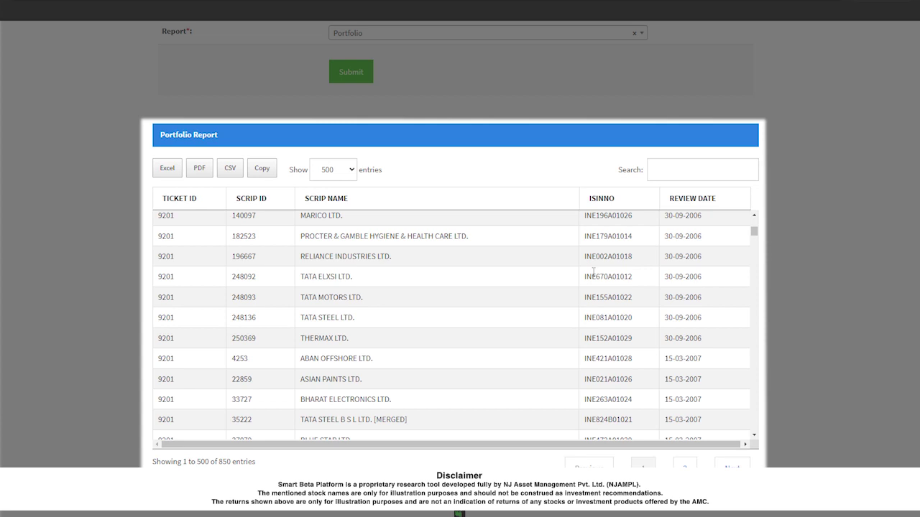
scroll(594, 273, up, 6)
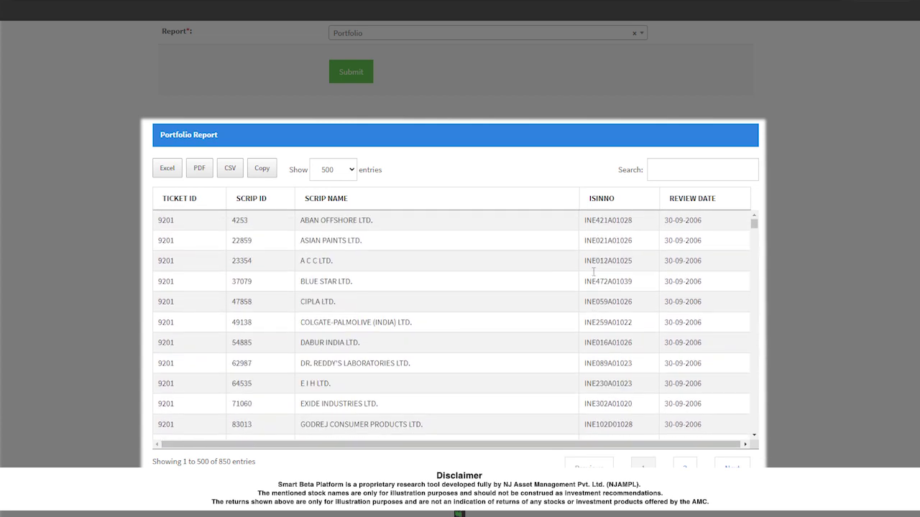
Search the report for 15-03-2023 to list that review date's 25 holdings
click(690, 171)
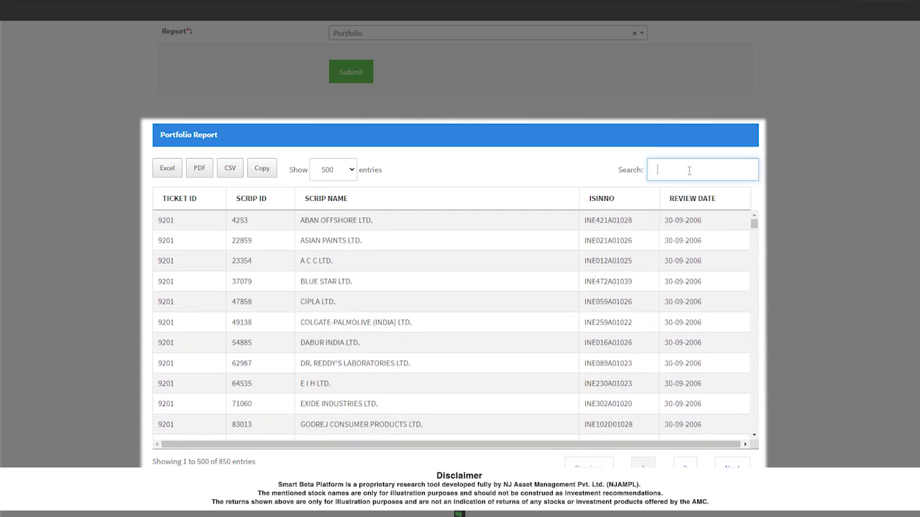
text(15)
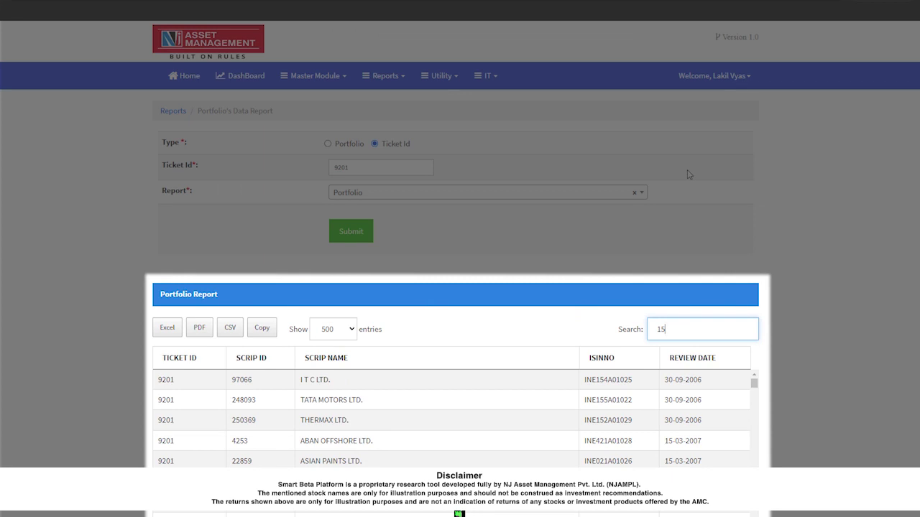
text(-03-)
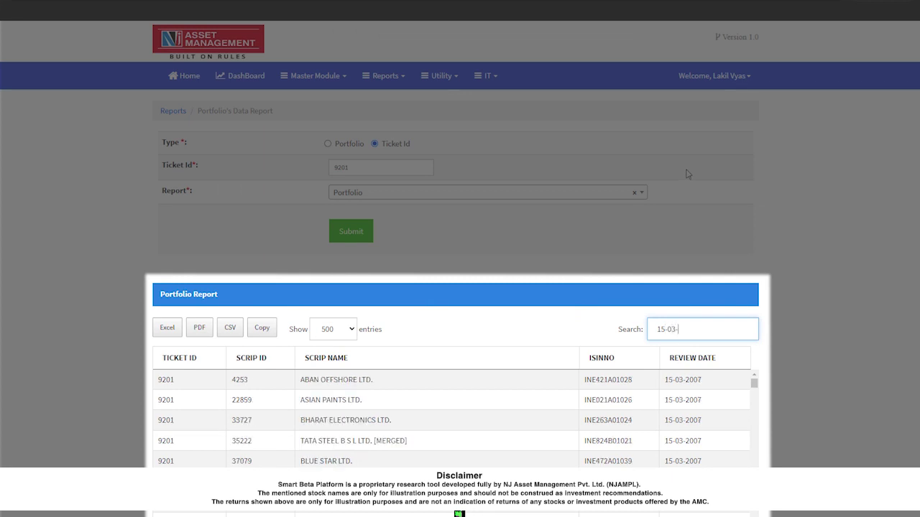
text(2023)
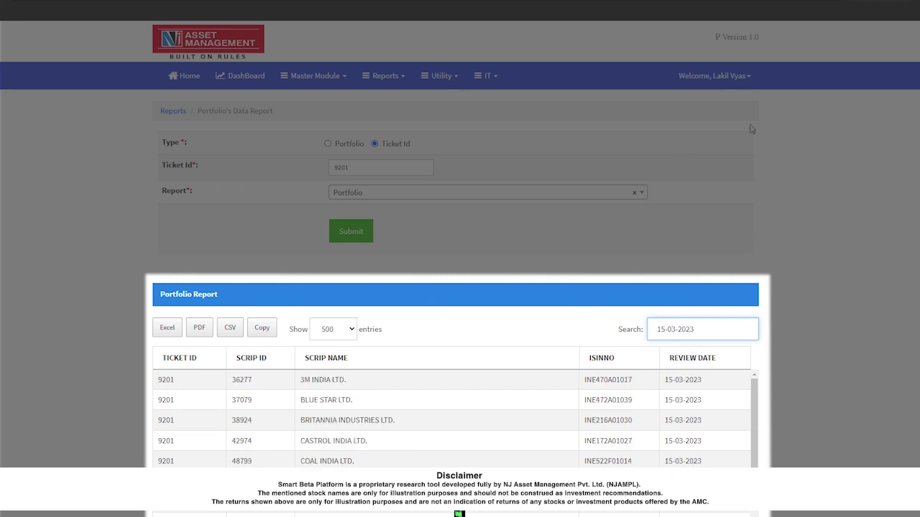
scroll(840, 170, down, 2)
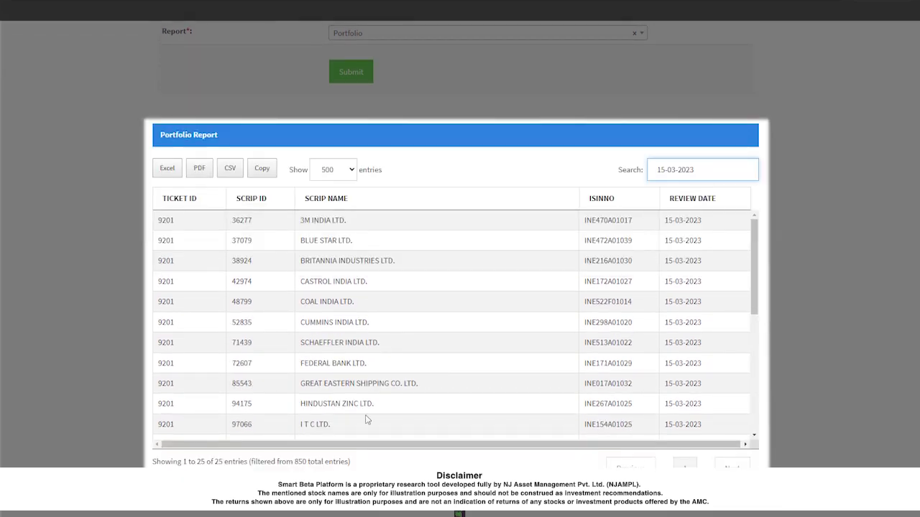
scroll(447, 315, down, 4)
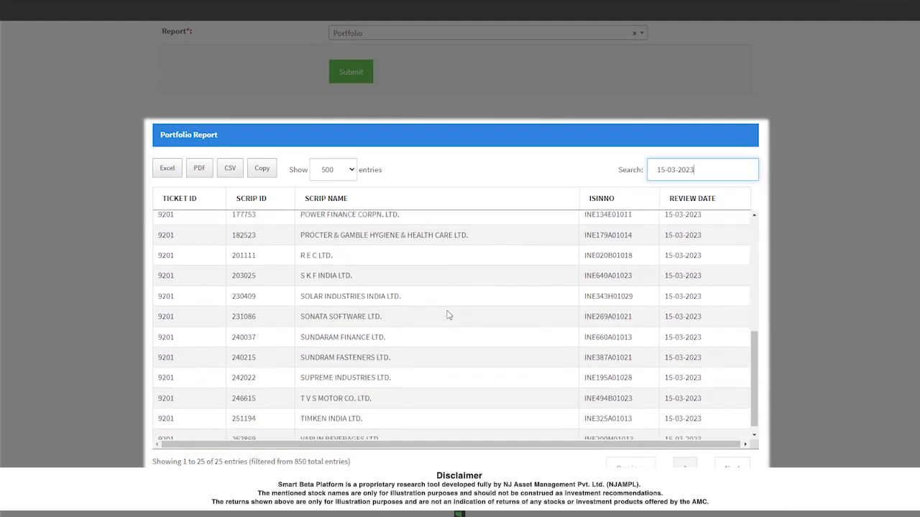
scroll(447, 314, up, 1)
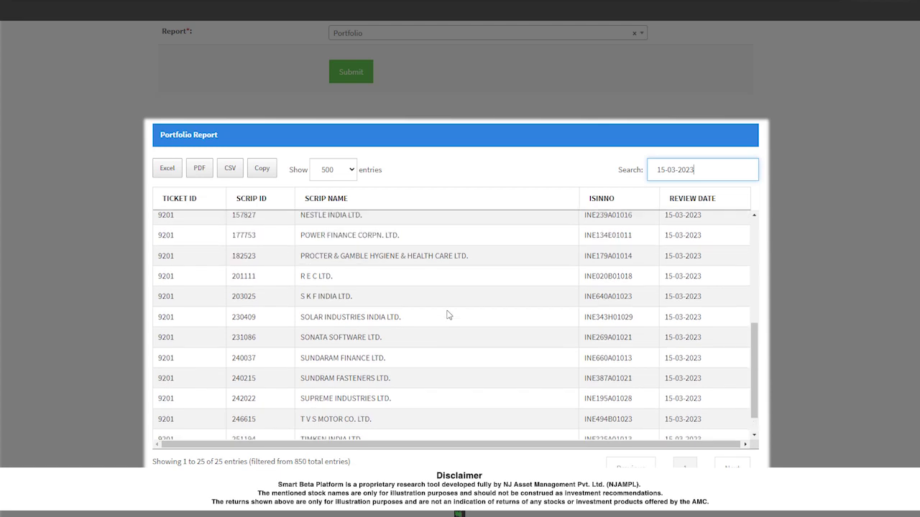
scroll(447, 314, up, 4)
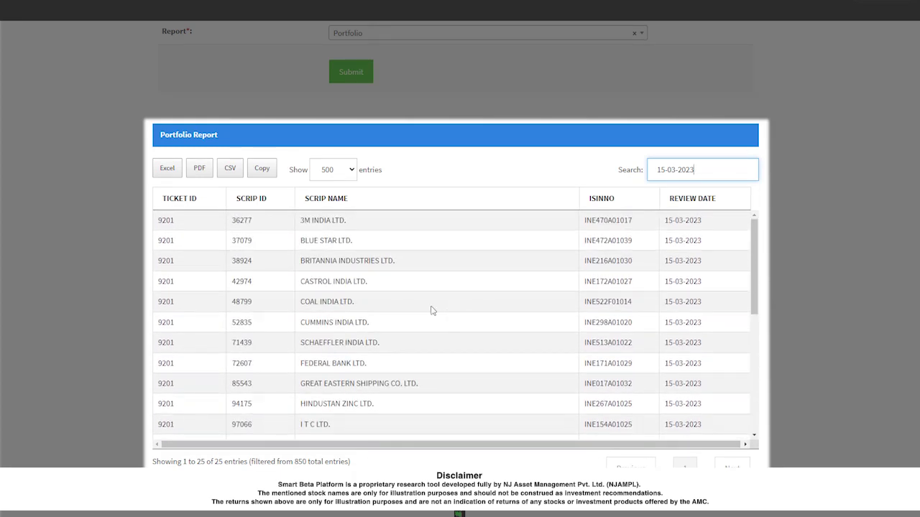
scroll(874, 329, up, 1)
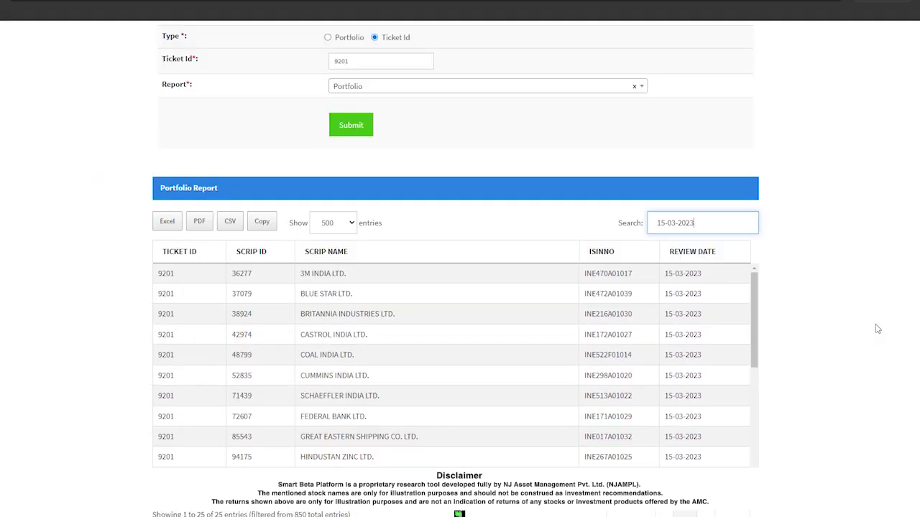
scroll(877, 329, up, 1)
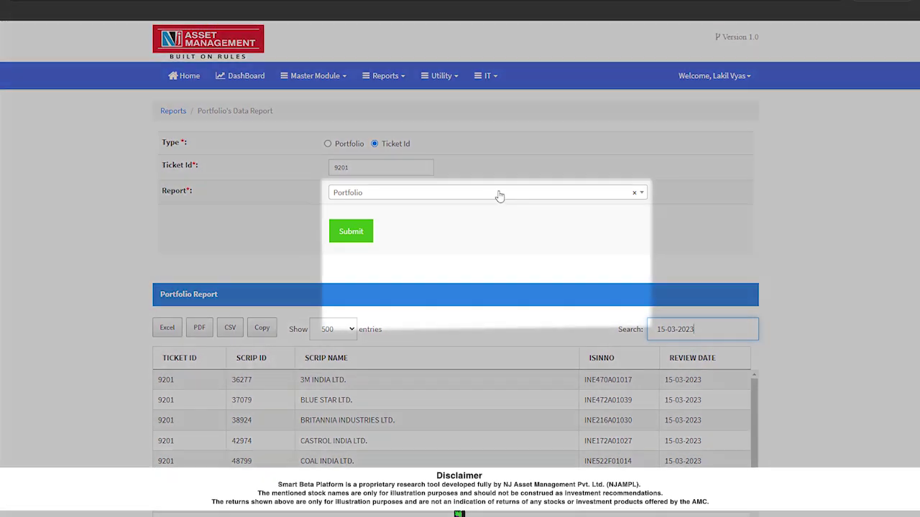
Generate the Constituents Count report and scroll its 34 review dates of total, lending and churn counts
click(498, 194)
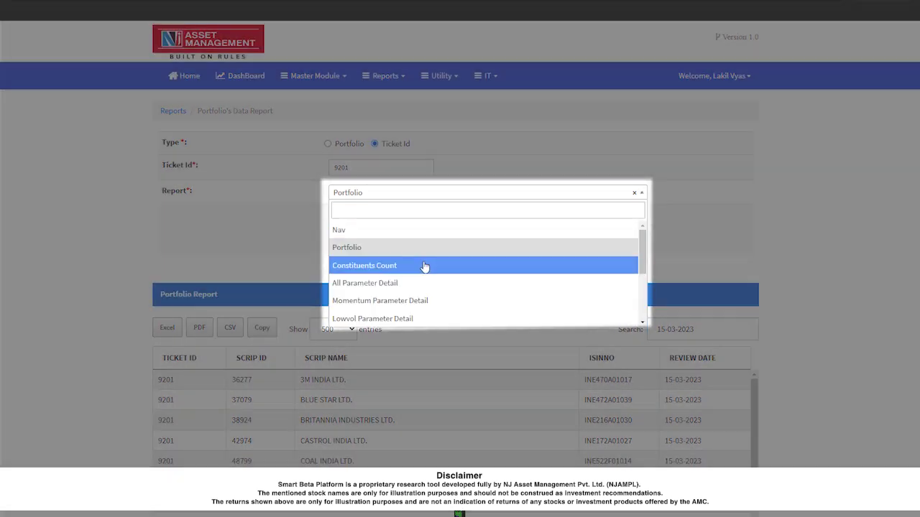
click(423, 265)
click(360, 238)
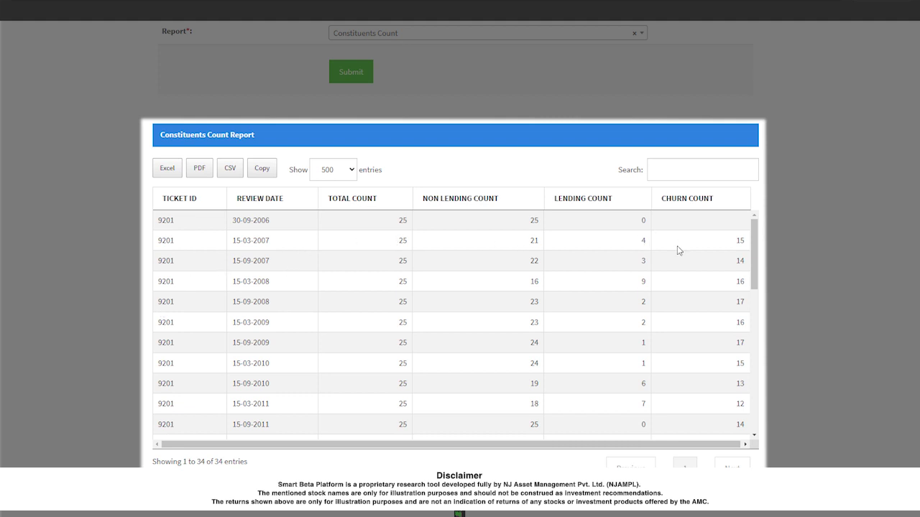
scroll(678, 249, down, 3)
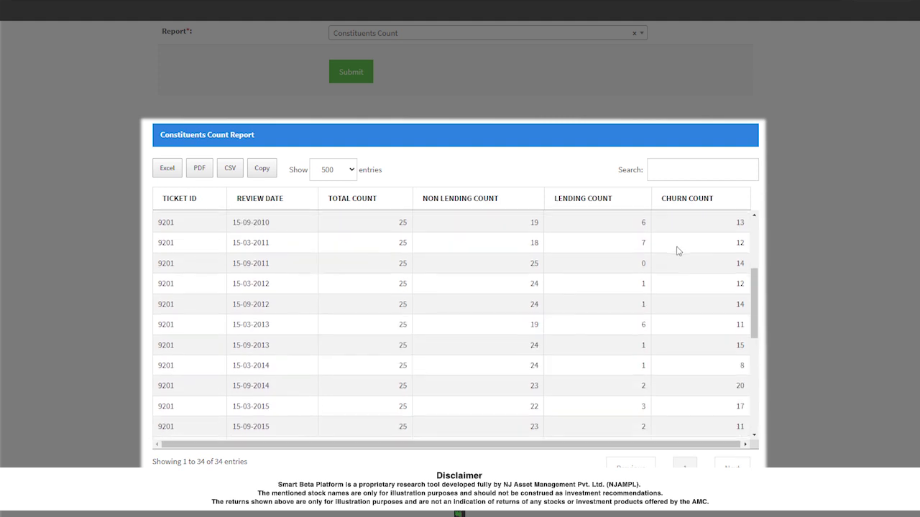
scroll(676, 249, down, 4)
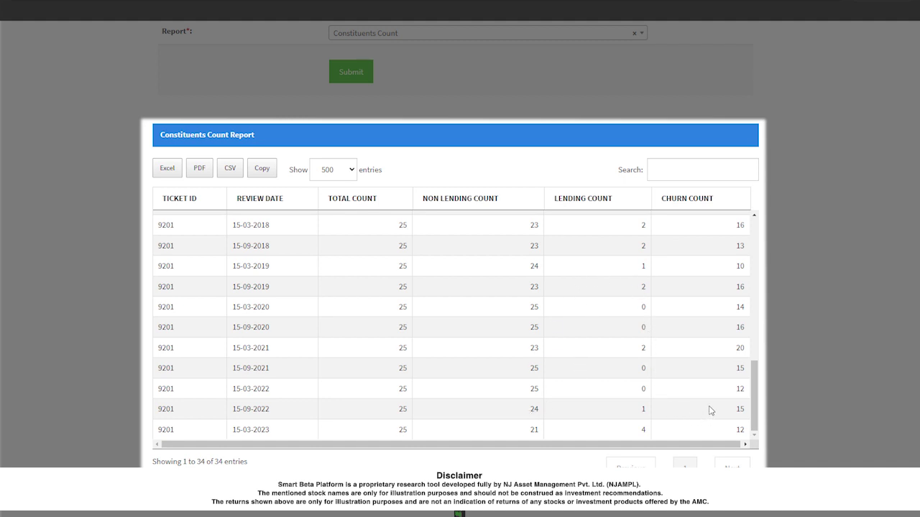
scroll(710, 410, up, 10)
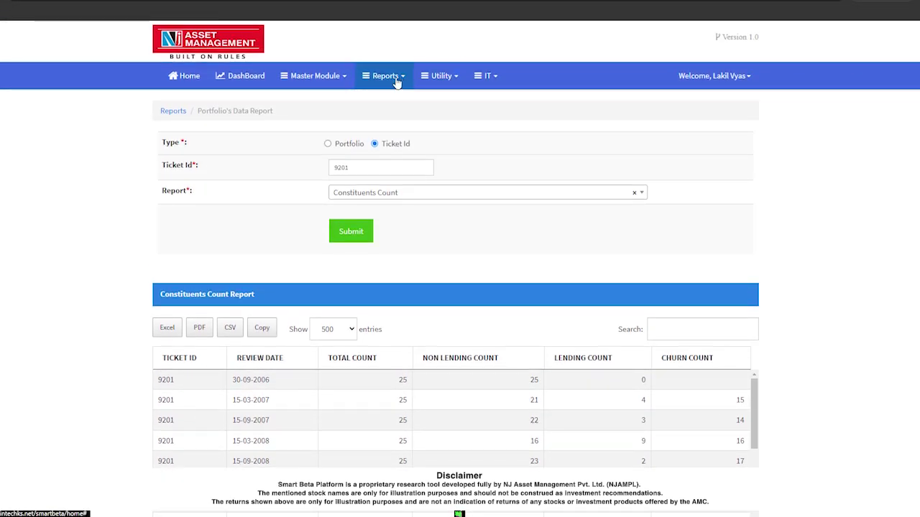
Generate the Attribution Report by Ticket Id 9201, grouped by Scrip Name
click(395, 82)
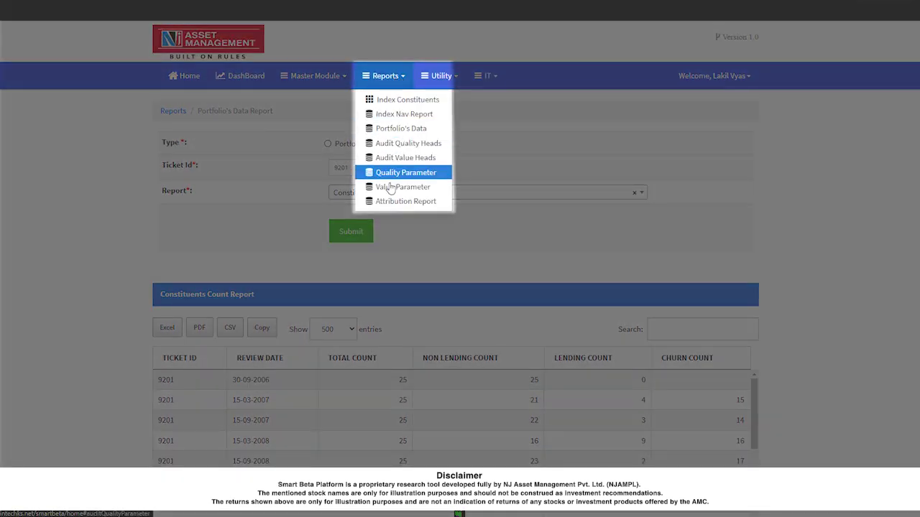
click(388, 202)
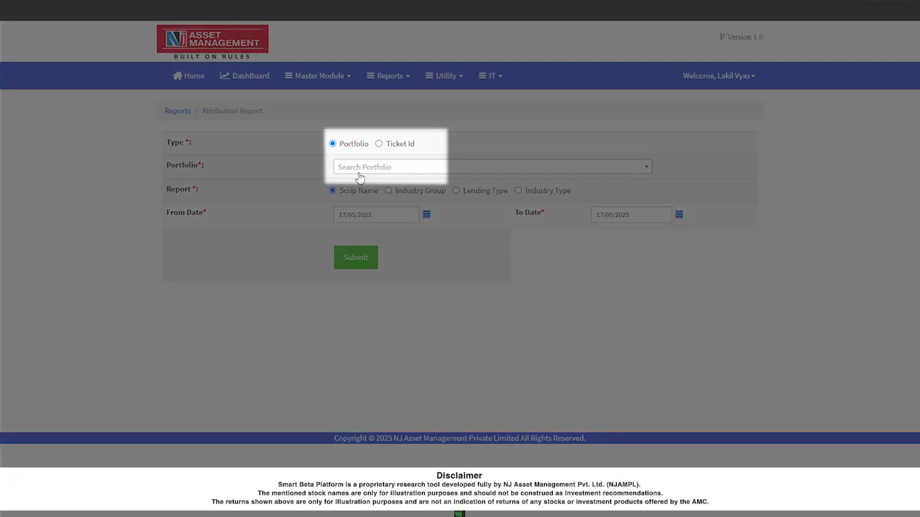
click(362, 171)
click(378, 144)
click(367, 166)
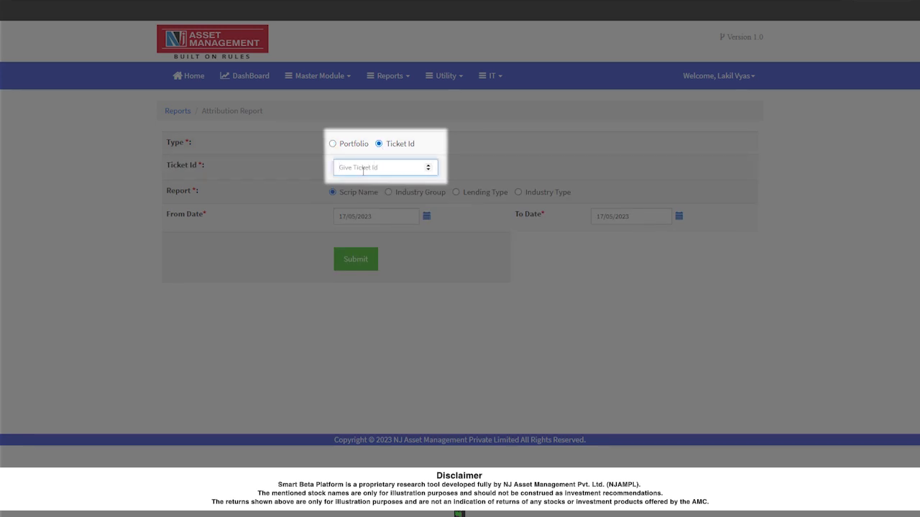
text(9201)
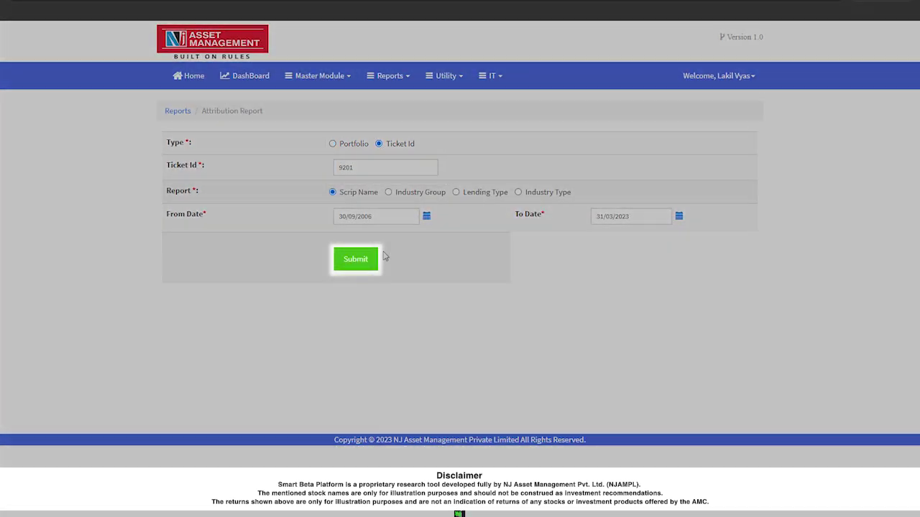
click(360, 258)
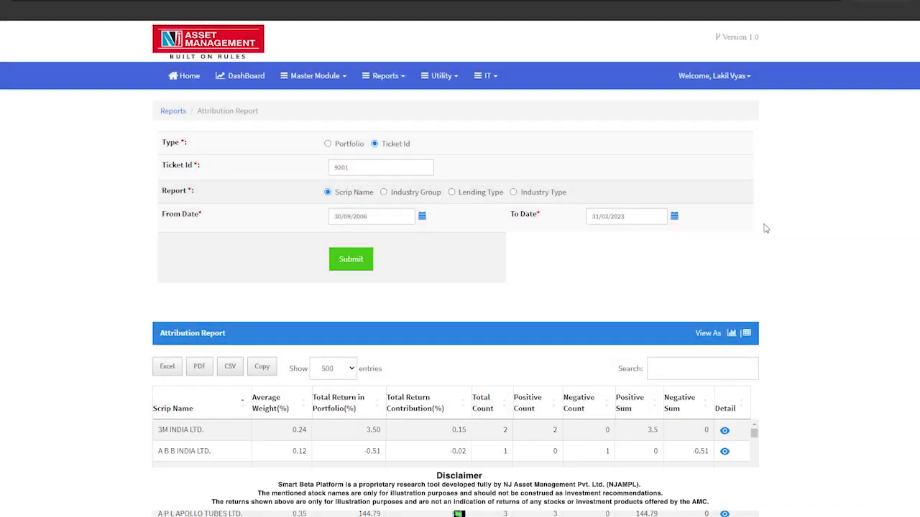
Scroll through the 225-scrip stock attribution table
scroll(827, 204, down, 1)
scroll(828, 203, down, 2)
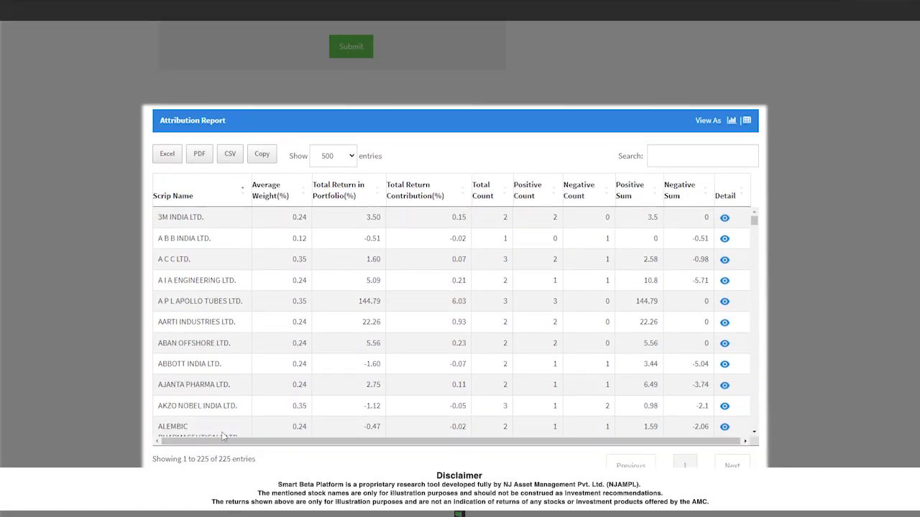
triple_click(250, 459)
click(250, 463)
scroll(663, 254, down, 5)
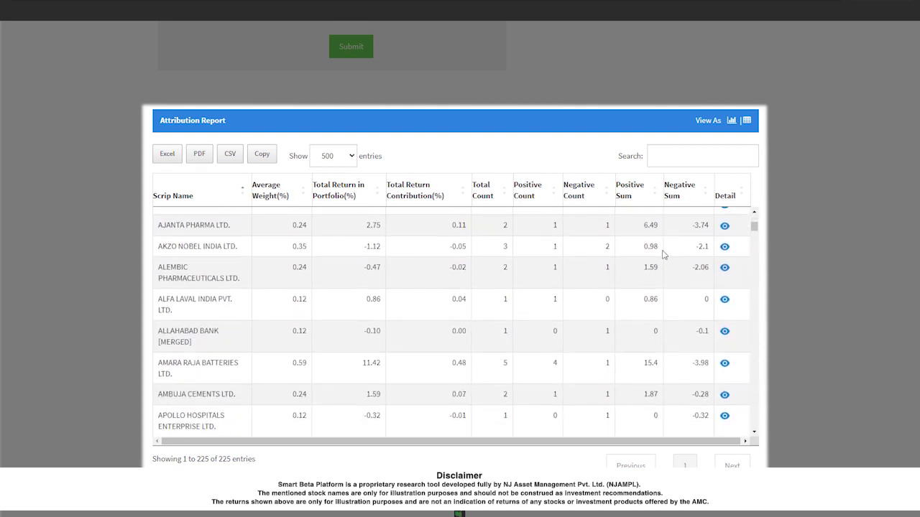
scroll(663, 254, down, 2)
scroll(663, 255, up, 6)
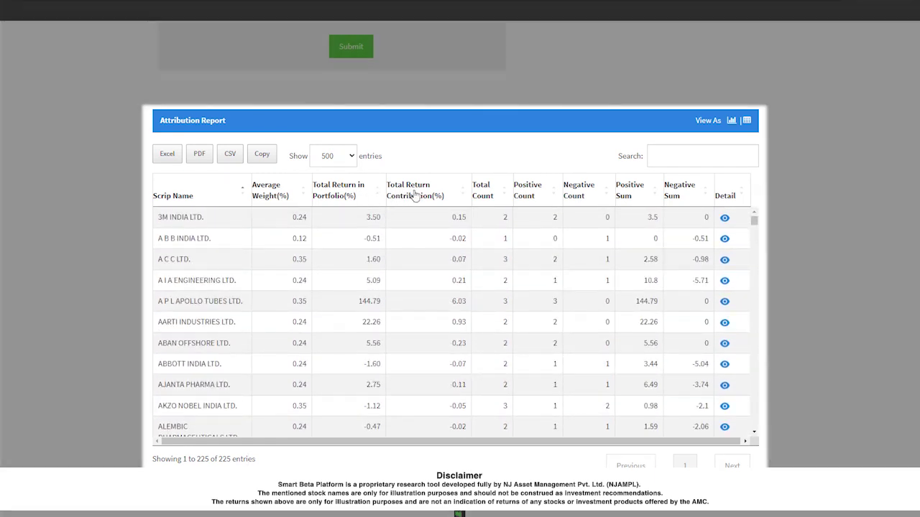
Sort the table by Total Return Contribution, then by Total Count descending
click(415, 190)
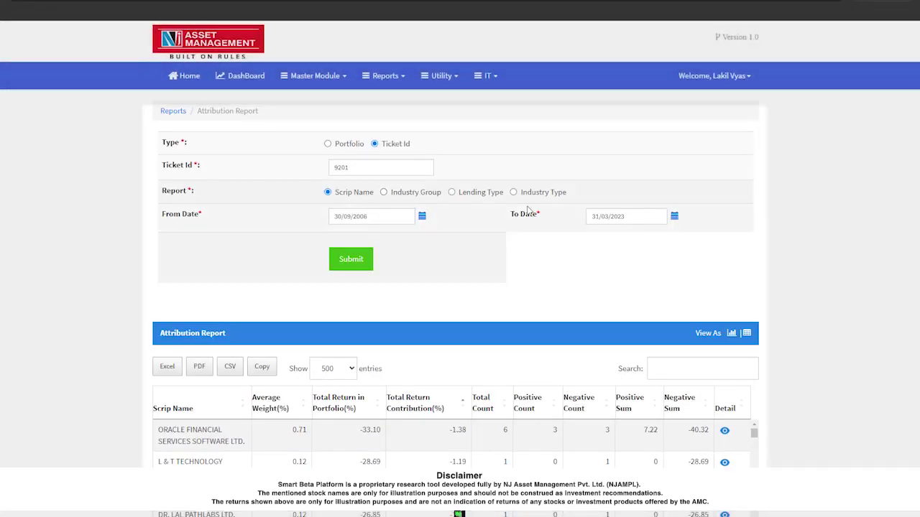
scroll(625, 246, down, 3)
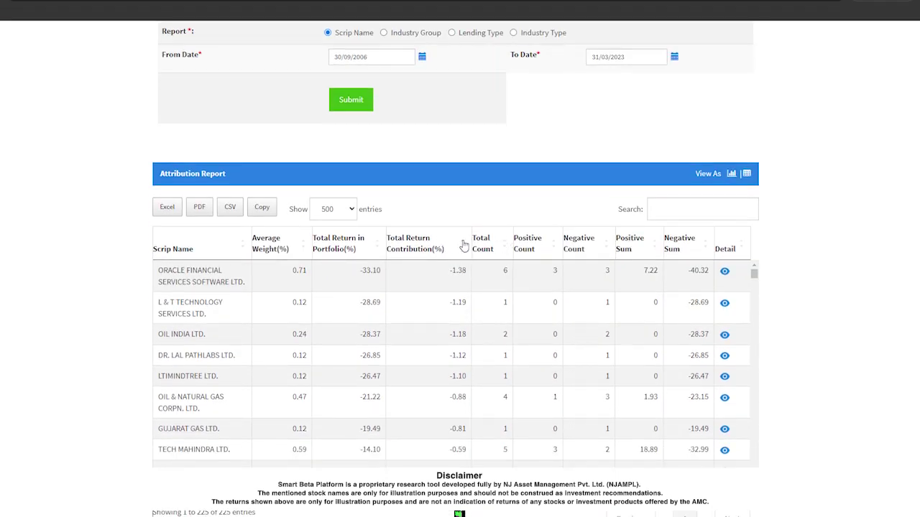
click(487, 245)
scroll(594, 253, down, 3)
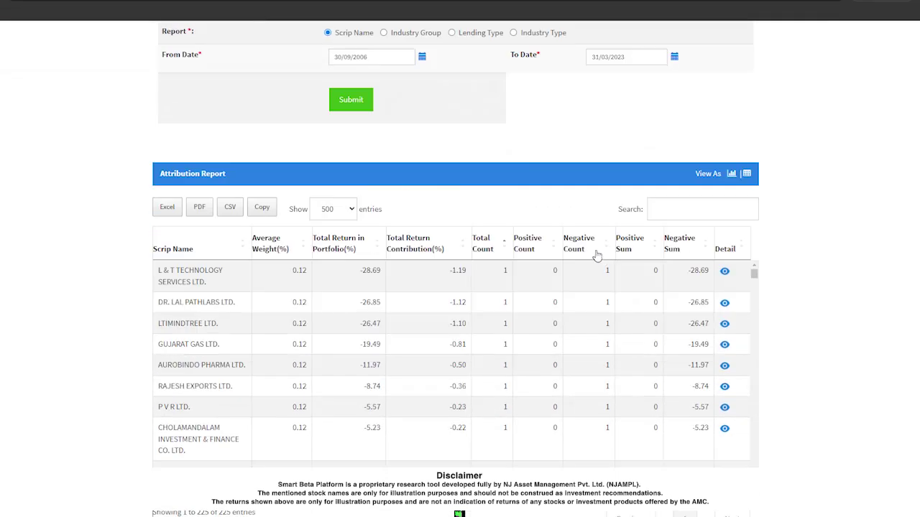
click(494, 246)
scroll(463, 272, down, 3)
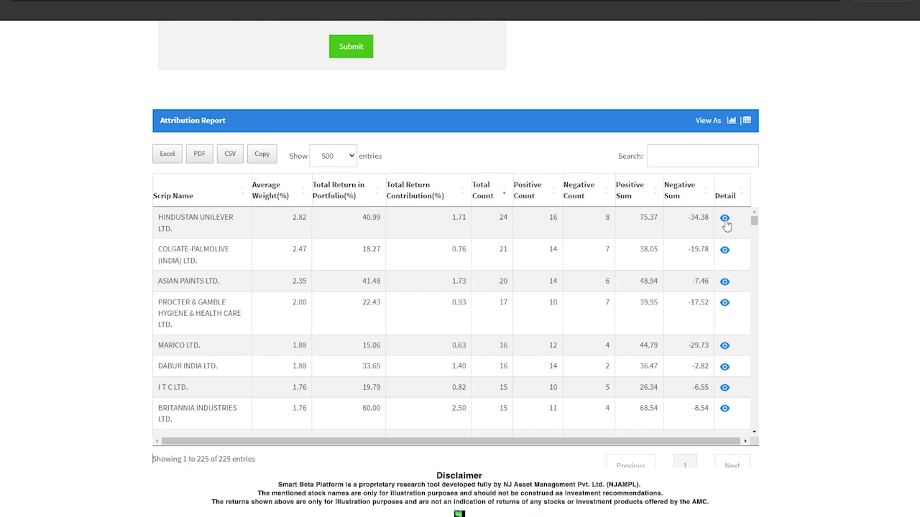
View HINDUSTAN UNILEVER LTD.'s review-date breakdown, then close it
click(725, 219)
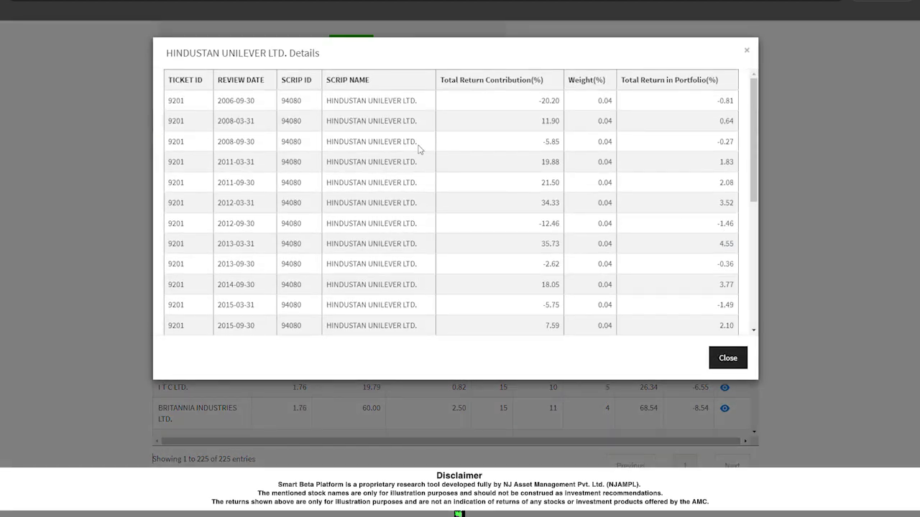
scroll(421, 146, down, 5)
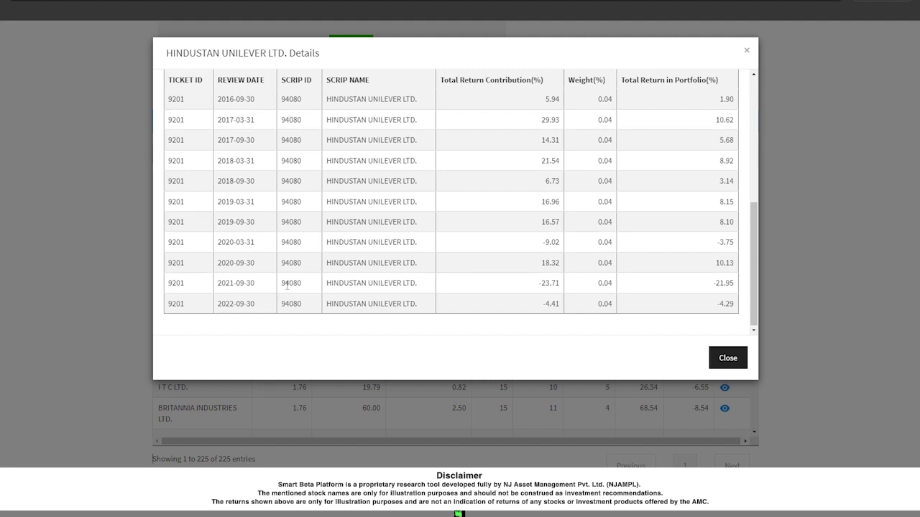
scroll(288, 287, up, 5)
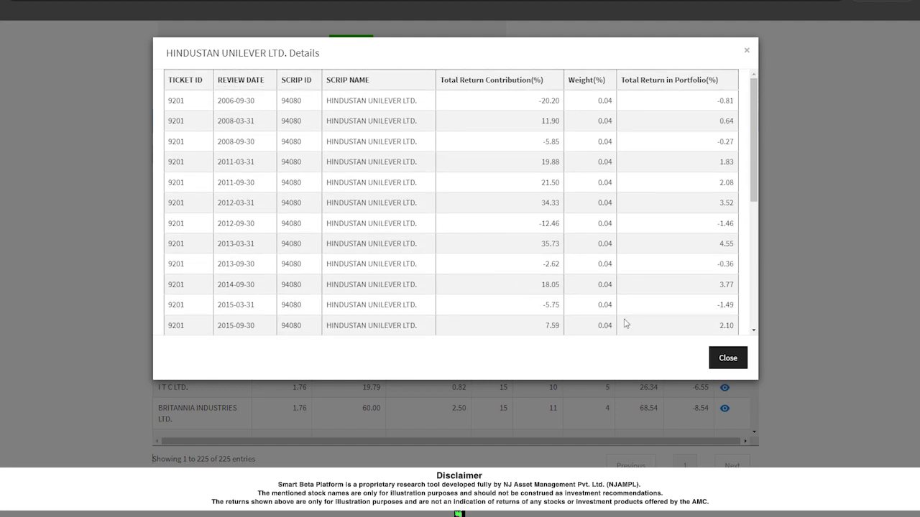
click(728, 359)
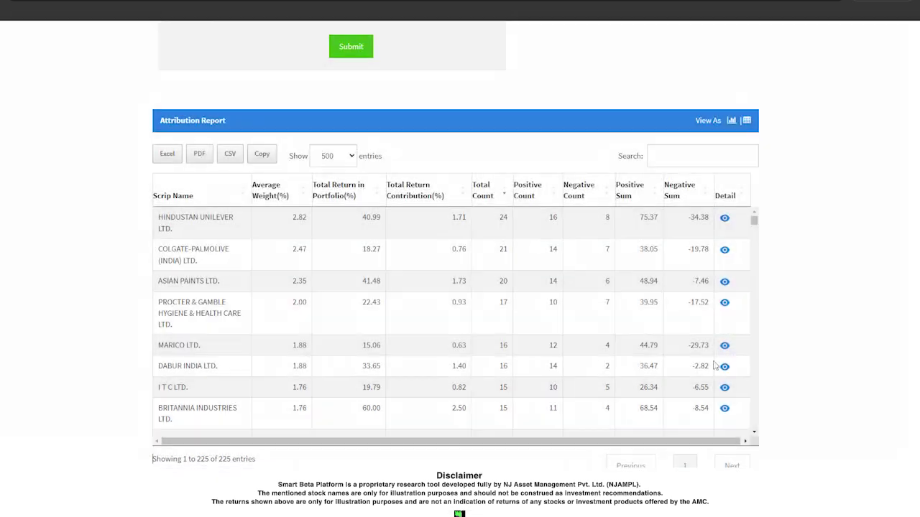
Regenerate the attribution report grouped by Industry Group, giving 11 sectors
scroll(489, 368, down, 10)
scroll(793, 325, up, 3)
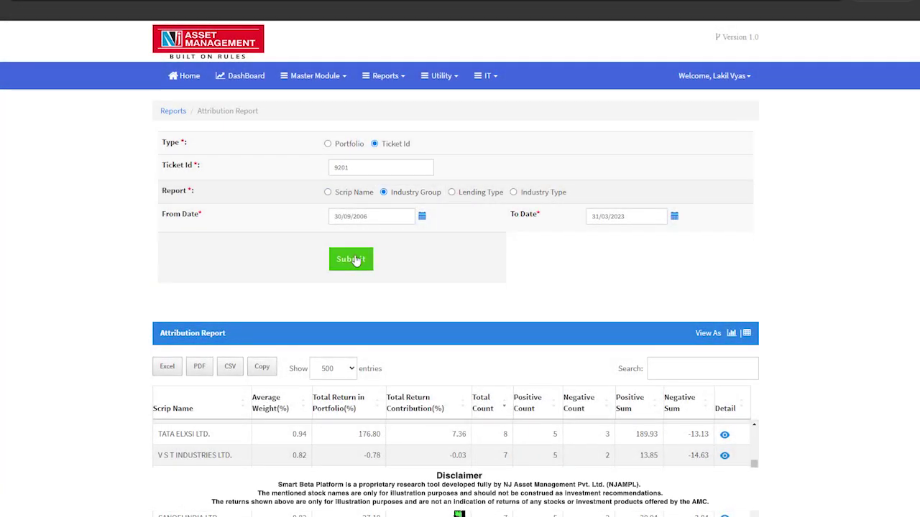
click(356, 259)
scroll(854, 207, down, 3)
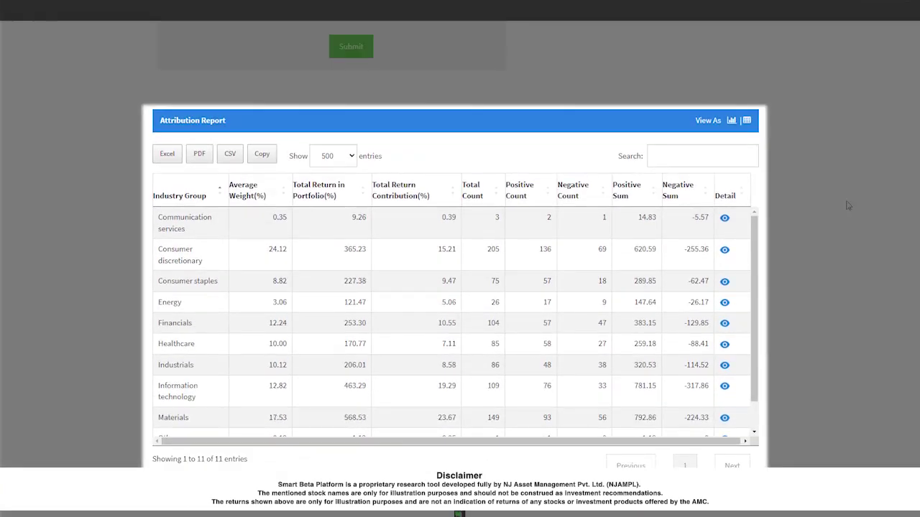
Plot a bar chart of Total Return Contribution(%) for each industry group
click(731, 122)
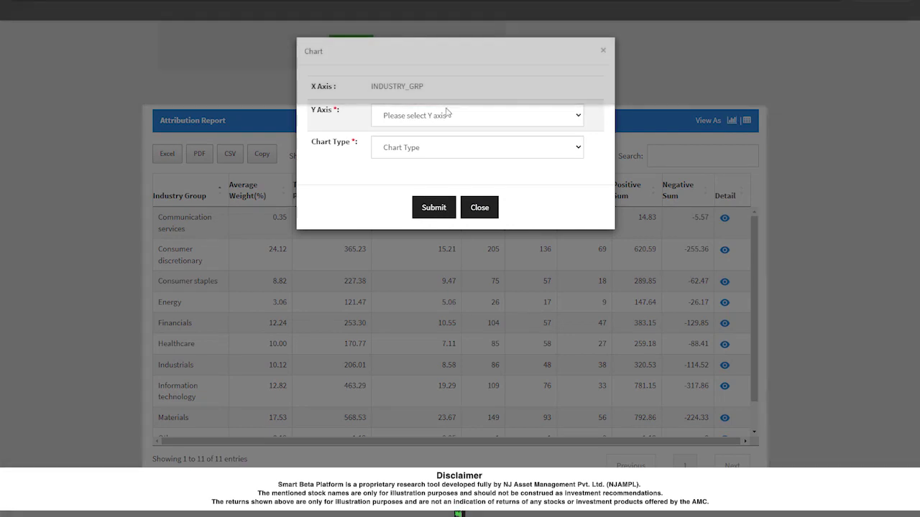
click(437, 116)
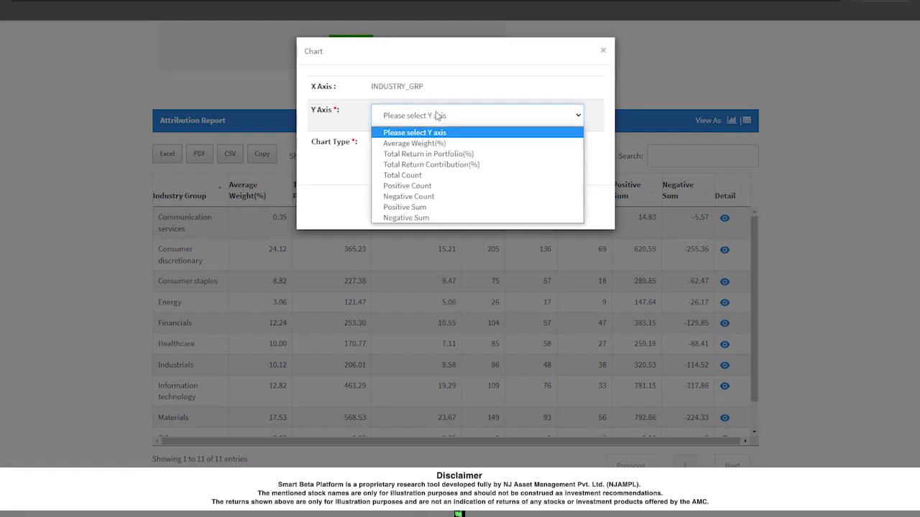
click(444, 165)
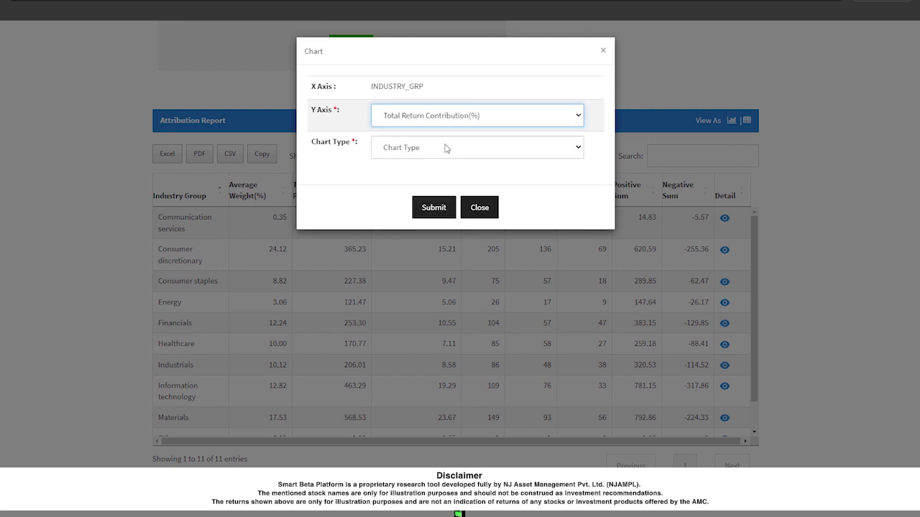
click(446, 147)
click(424, 176)
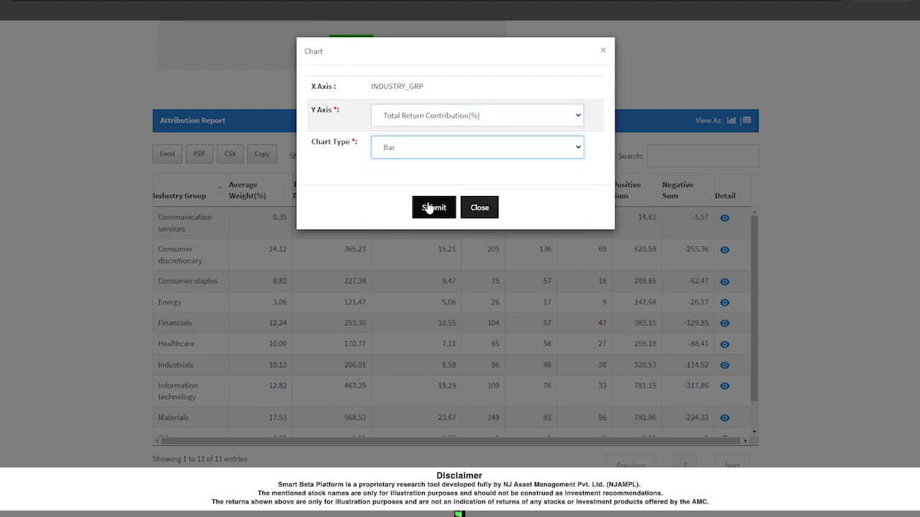
click(428, 207)
scroll(868, 194, down, 3)
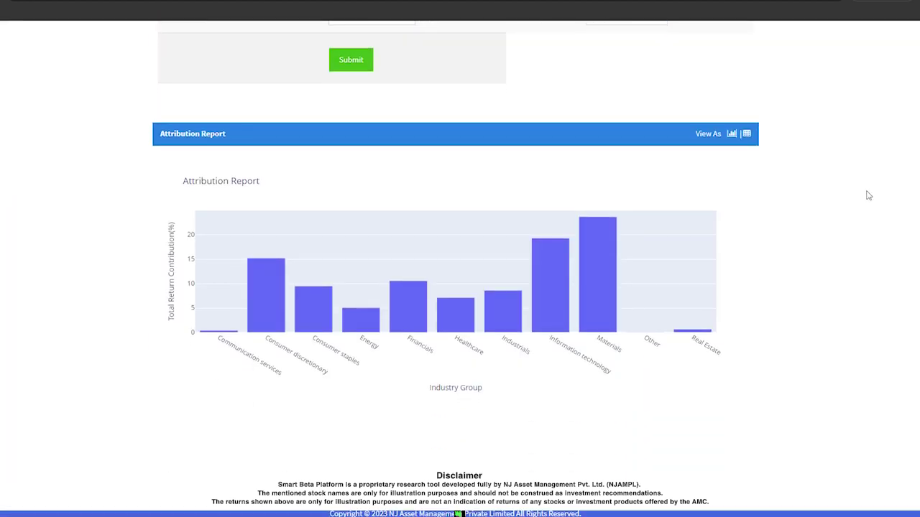